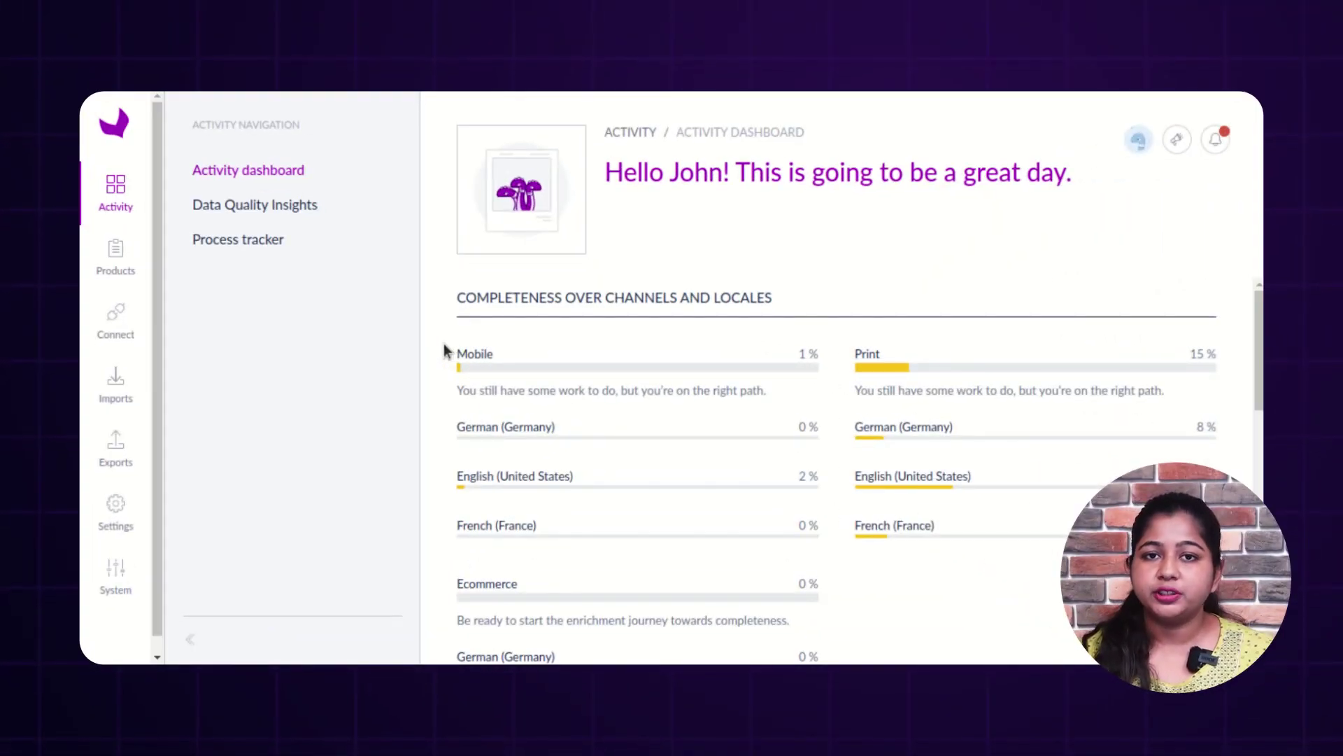
# - Select the tshirt and Hat products and choose the Edit attribute values bulk action
pyautogui.click(120, 267)
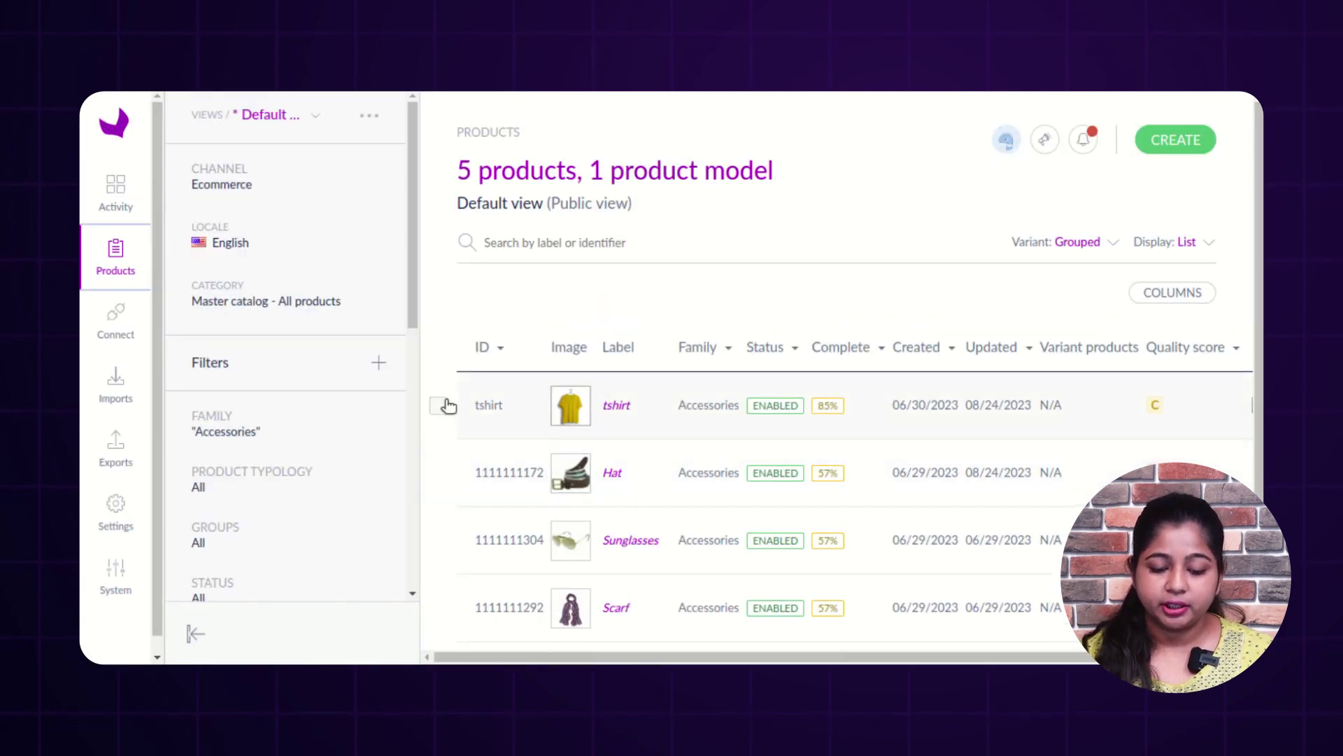
pyautogui.click(439, 405)
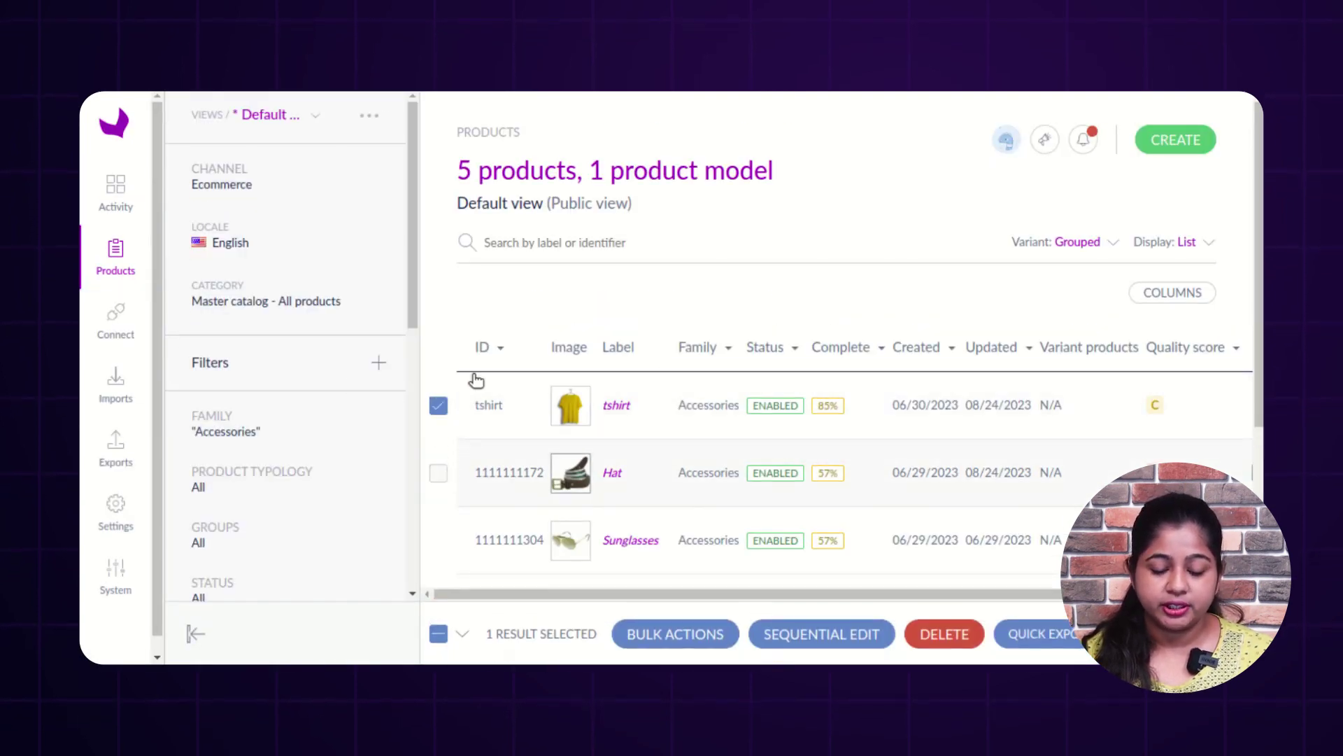
pyautogui.click(438, 405)
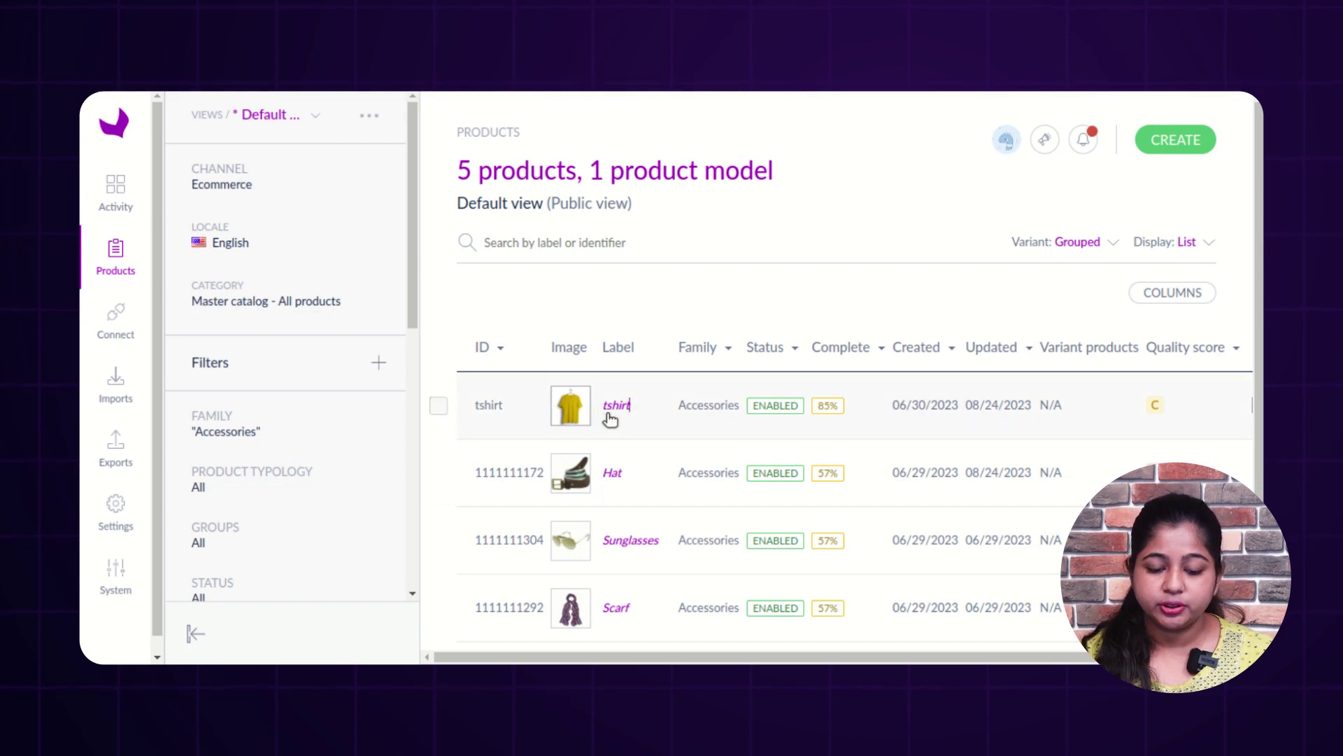
pyautogui.click(609, 416)
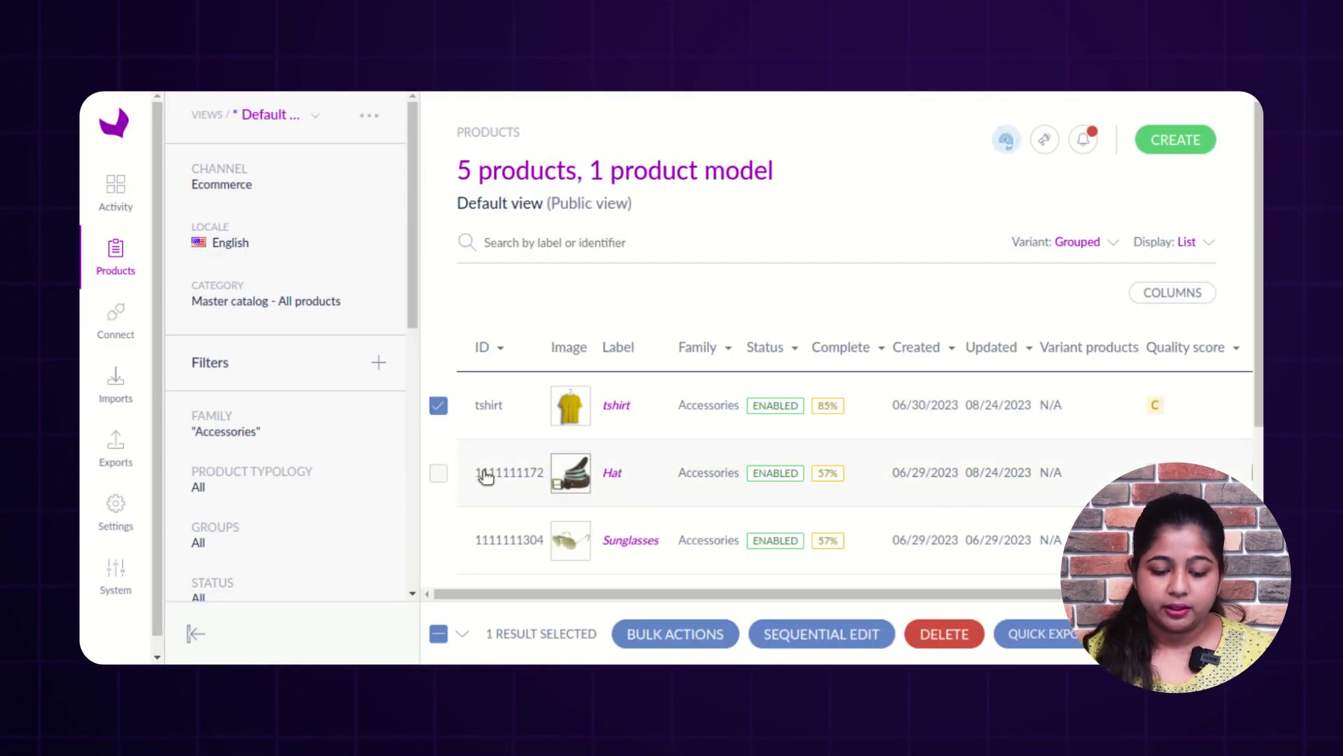
pyautogui.click(438, 473)
pyautogui.click(699, 634)
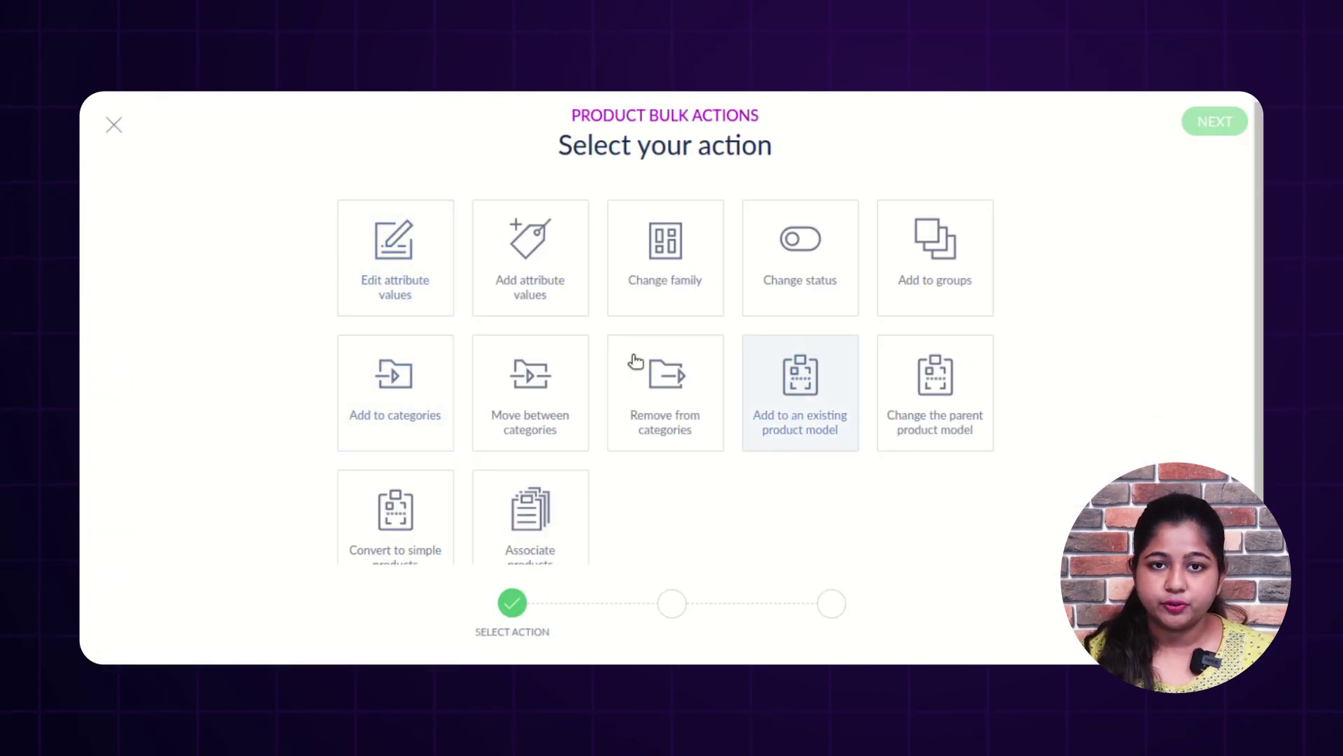
pyautogui.click(391, 291)
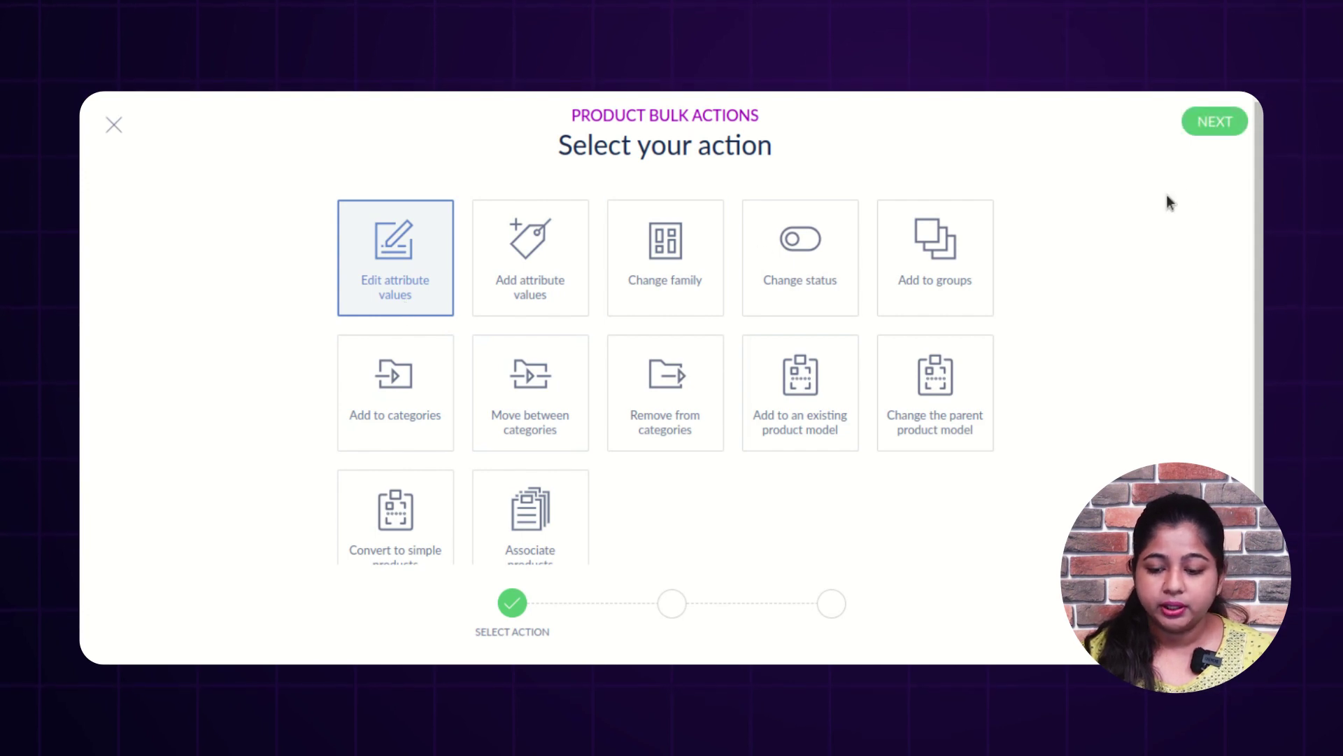
pyautogui.click(1196, 130)
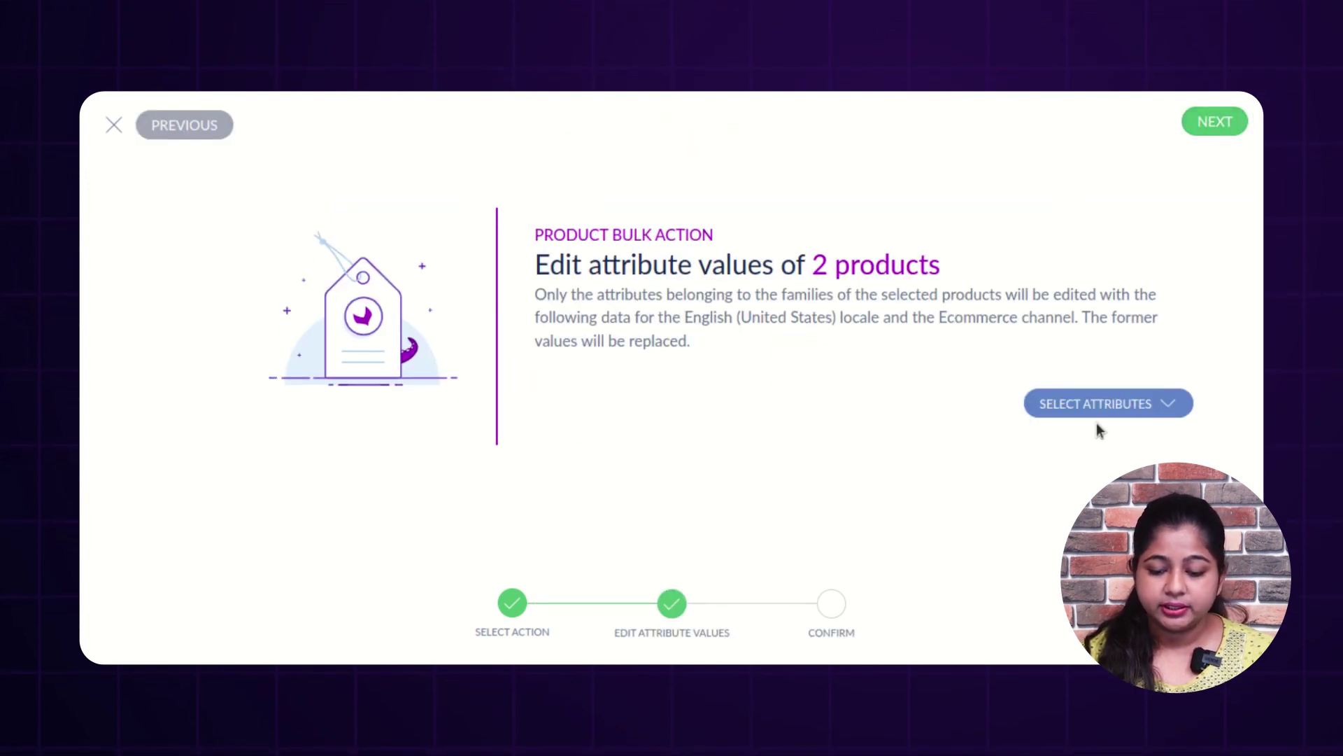
# - Add the Description attribute with 'This product is on sale.' and confirm the bulk edit
pyautogui.click(1102, 408)
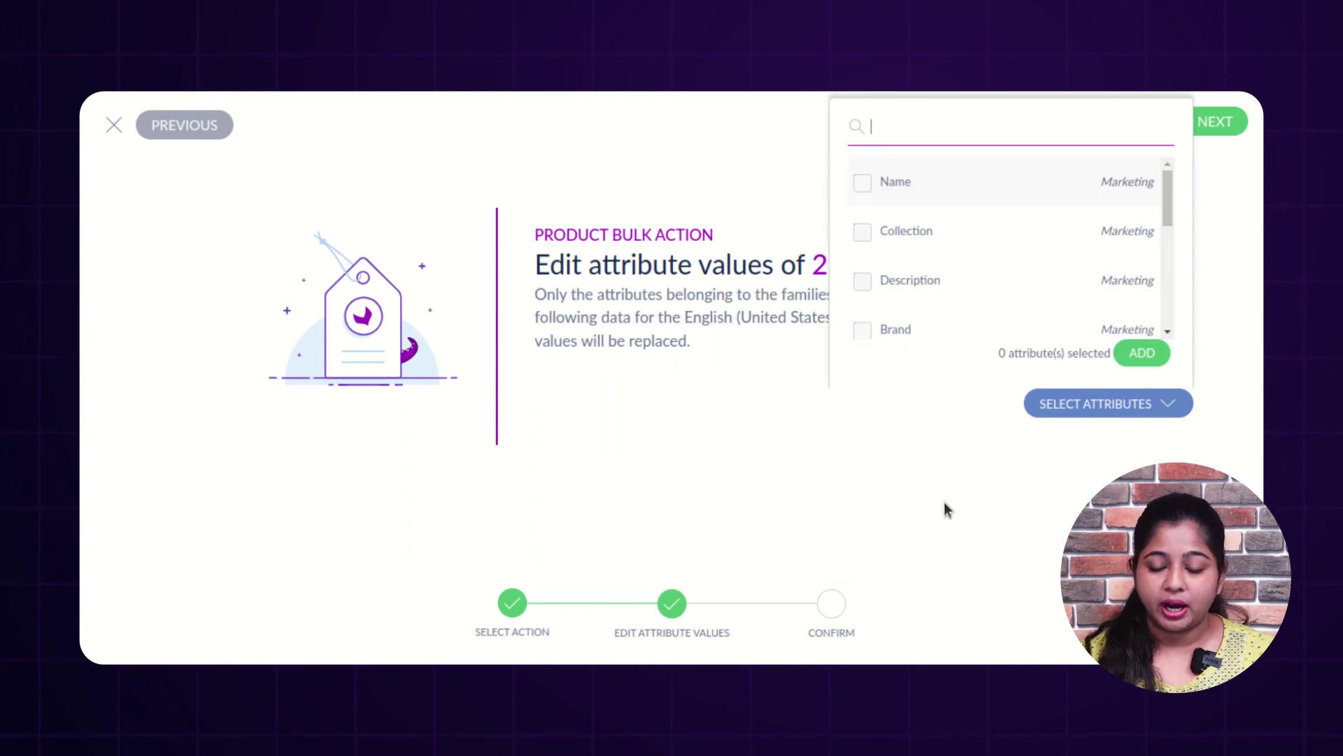
pyautogui.scroll(-1, 875, 294)
pyautogui.click(861, 269)
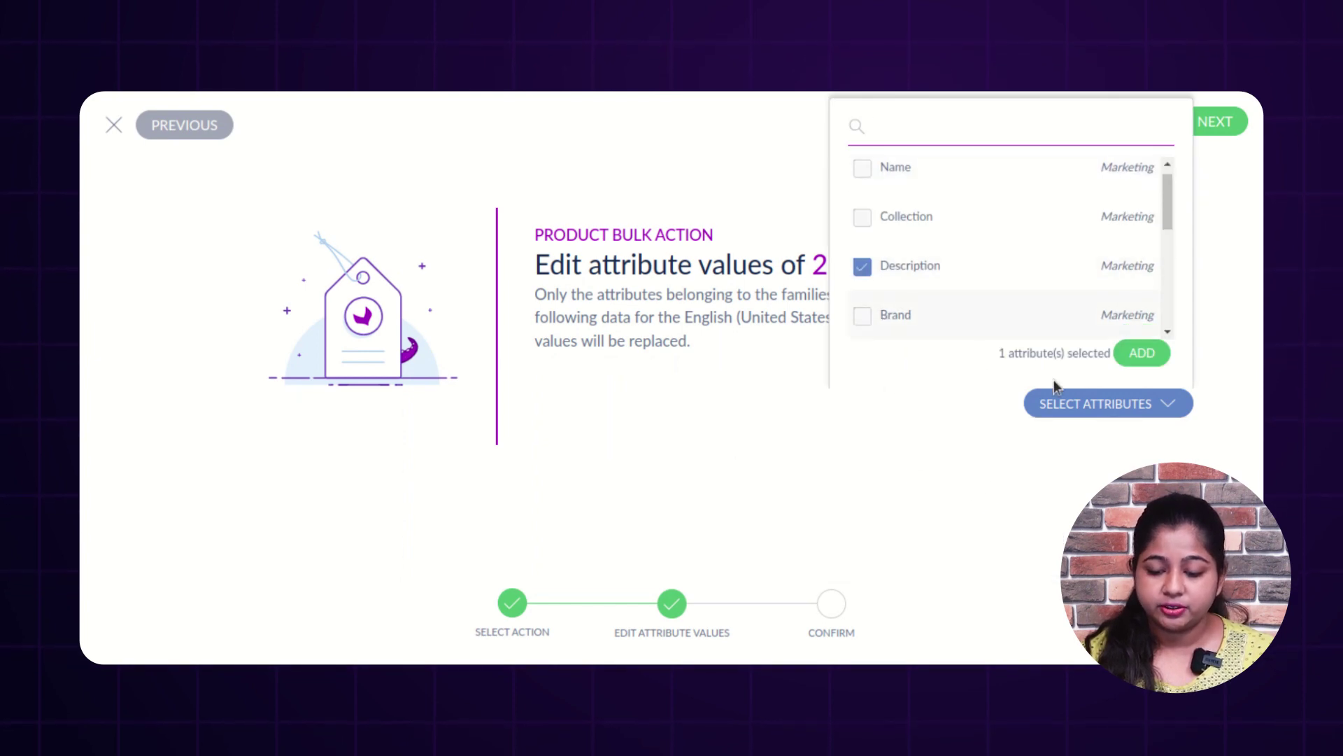
pyautogui.click(1142, 355)
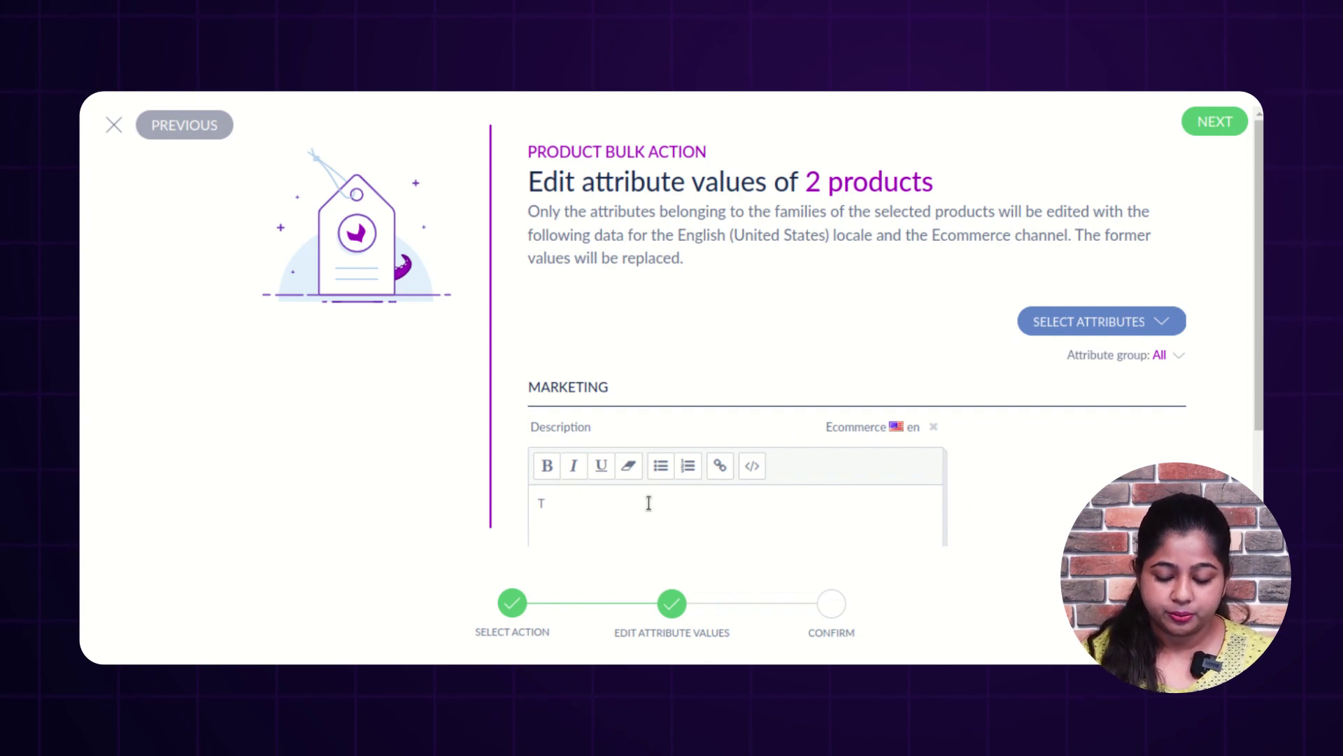
pyautogui.write('This product is on sale.')
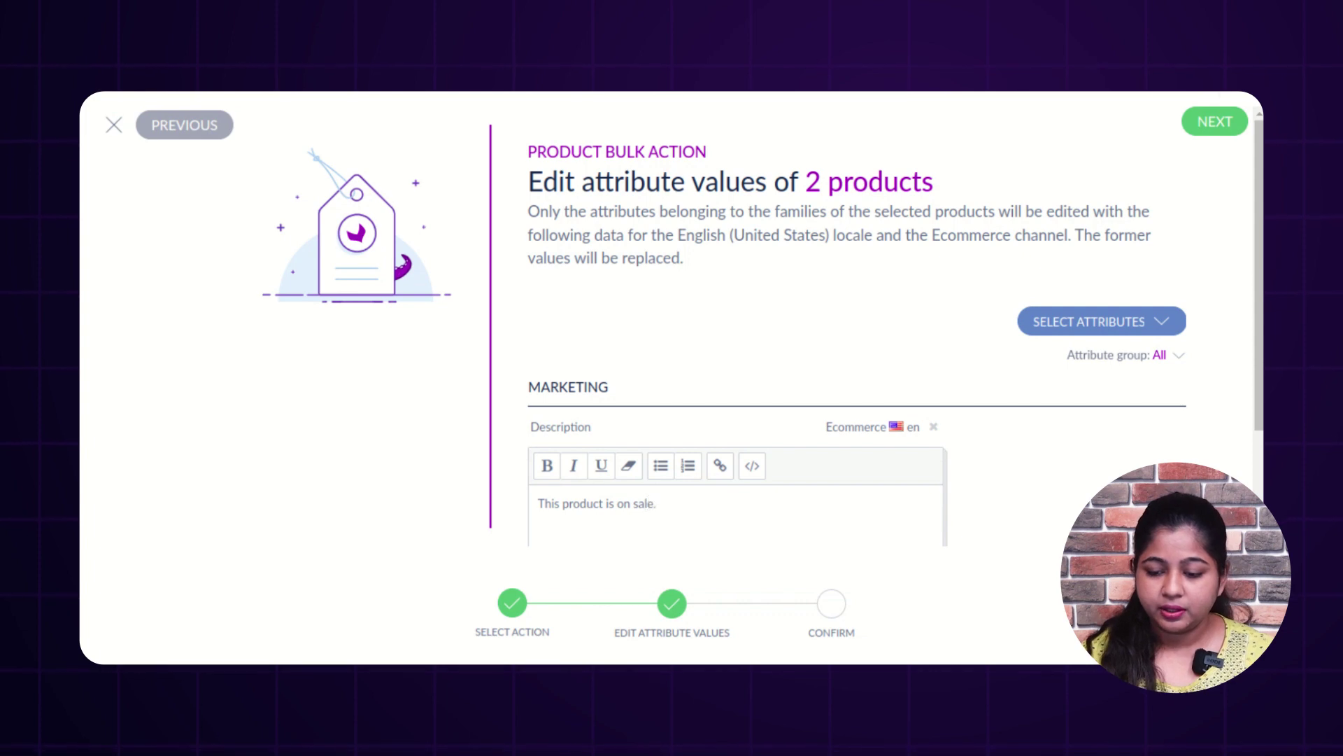
pyautogui.click(1212, 123)
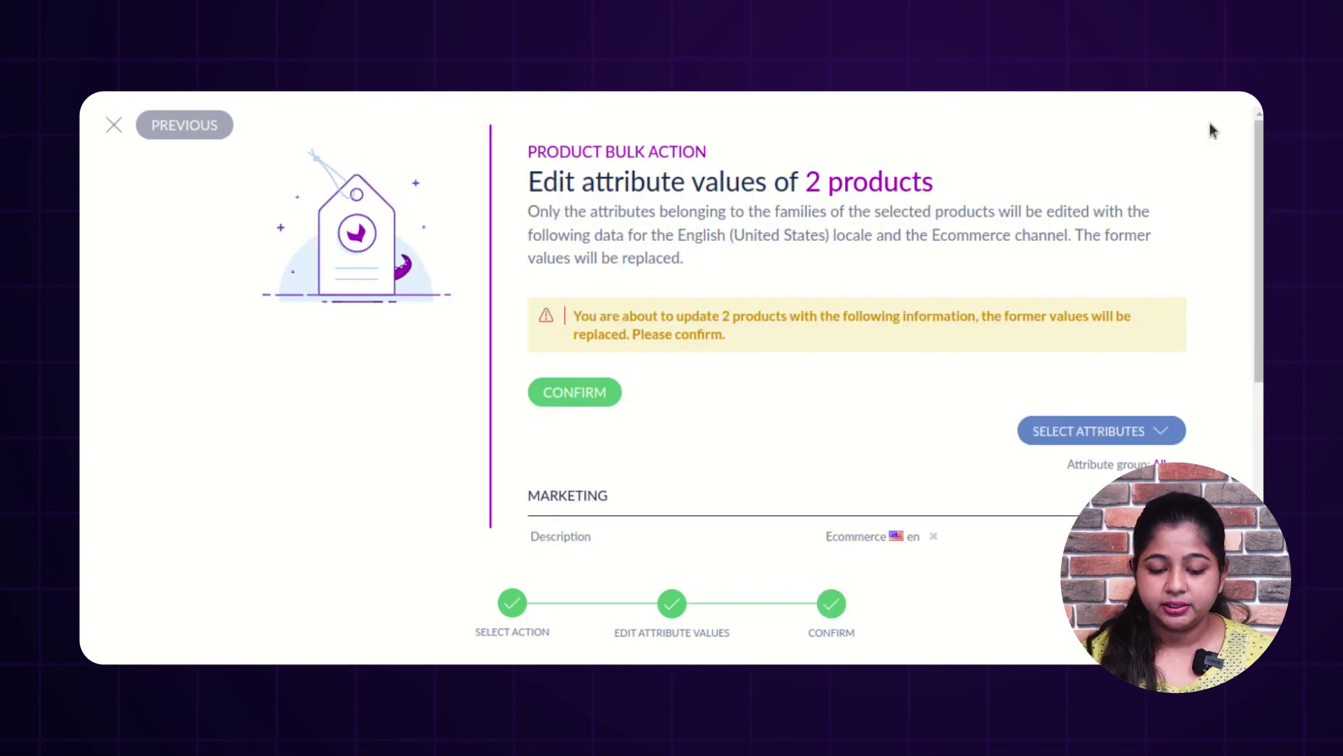
pyautogui.click(596, 393)
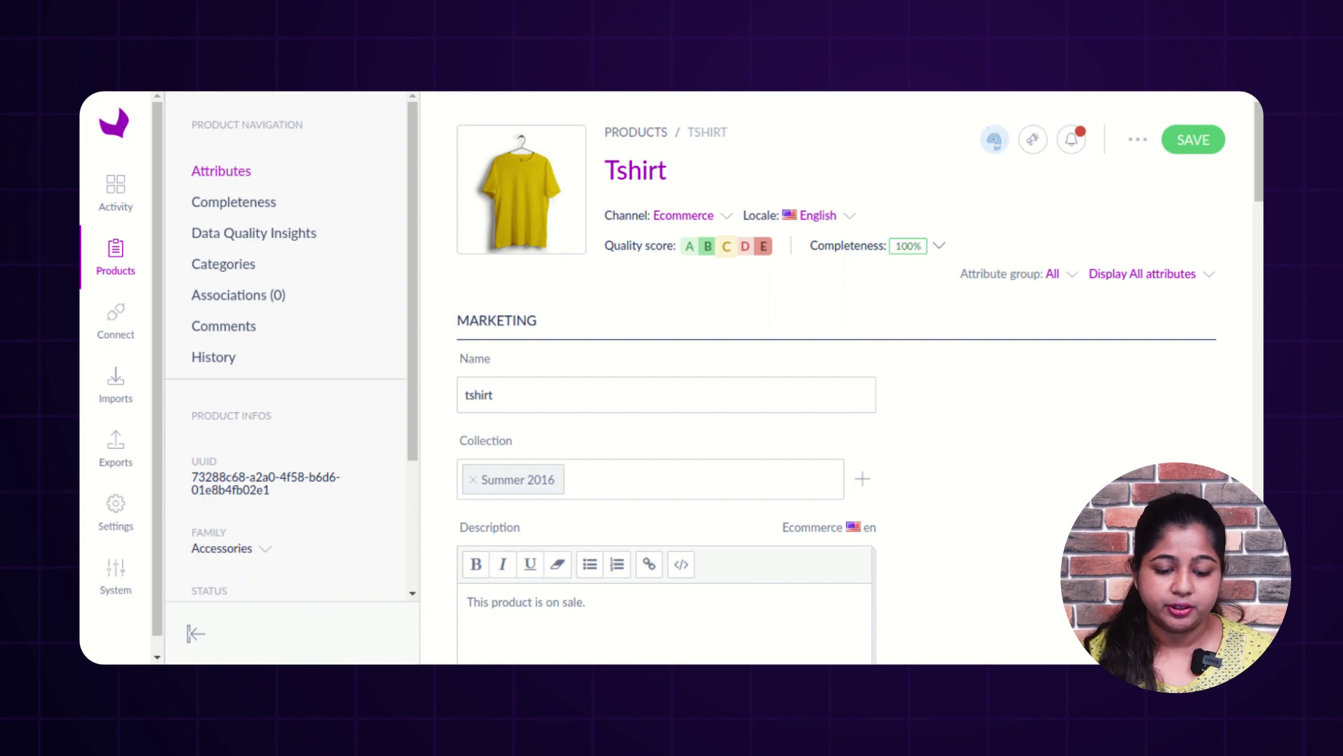
pyautogui.click(636, 132)
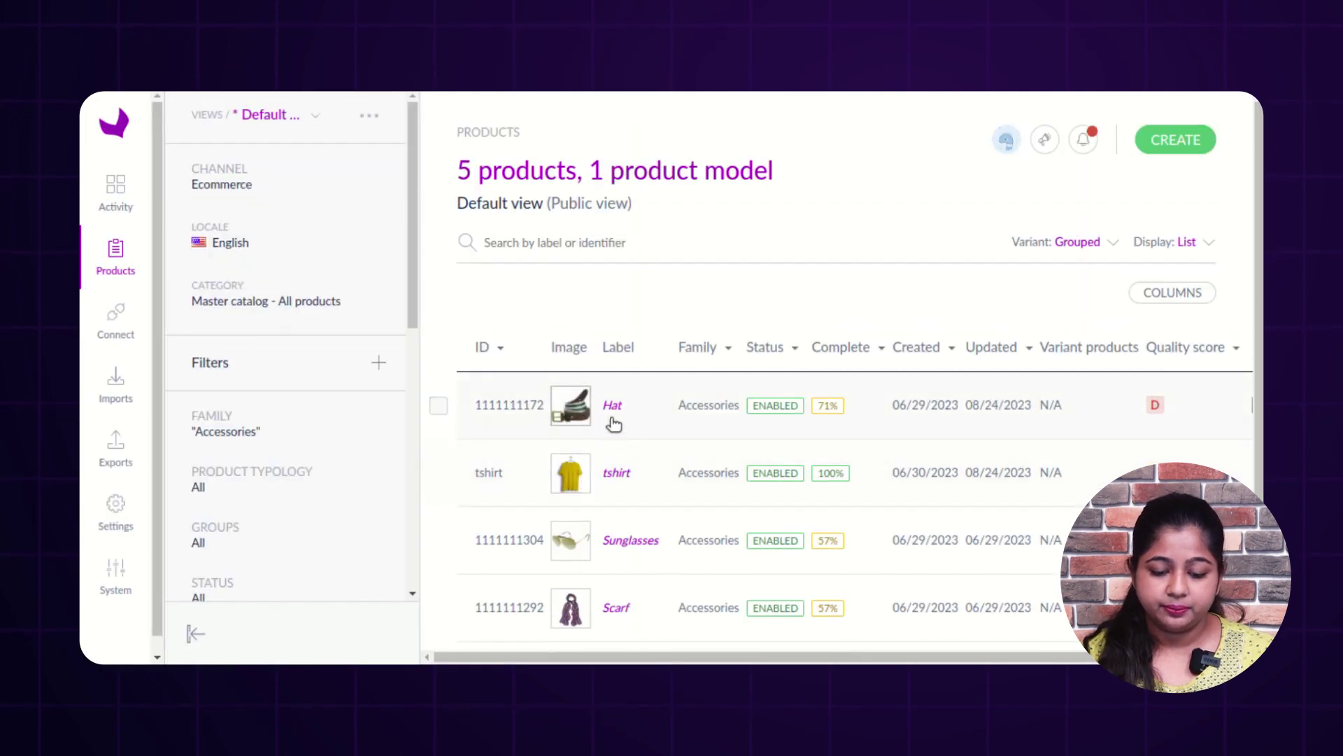
pyautogui.click(614, 420)
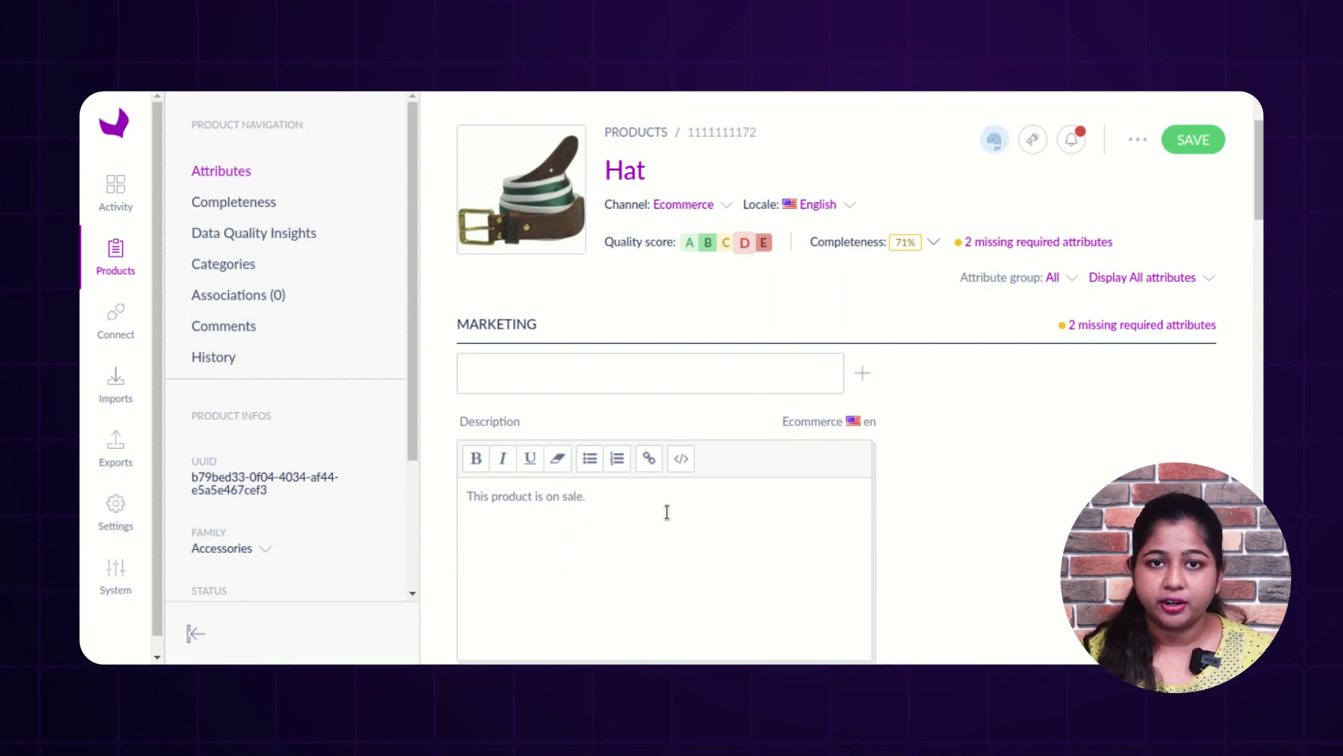
pyautogui.click(124, 273)
# - Select the Hat, tshirt and Sunglasses products and choose the Add to categories bulk action
pyautogui.click(439, 406)
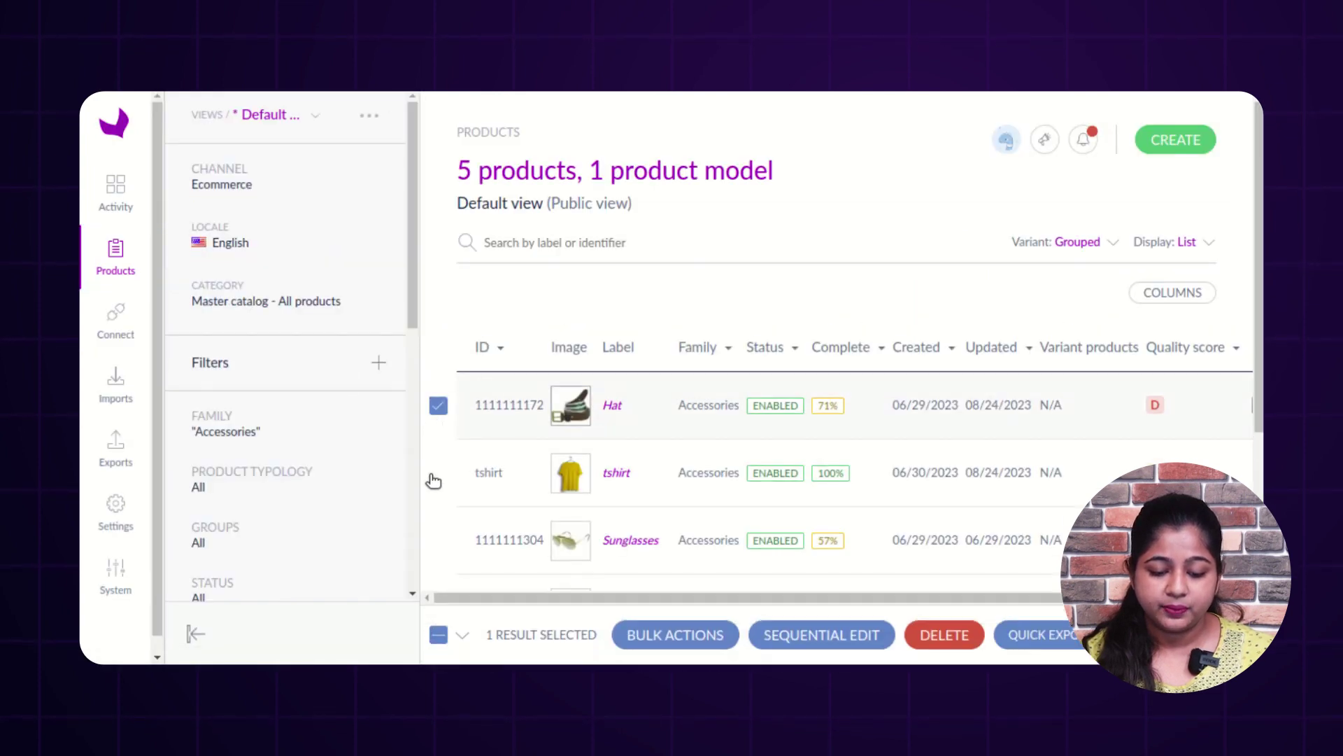
pyautogui.click(437, 481)
pyautogui.click(438, 540)
pyautogui.click(703, 637)
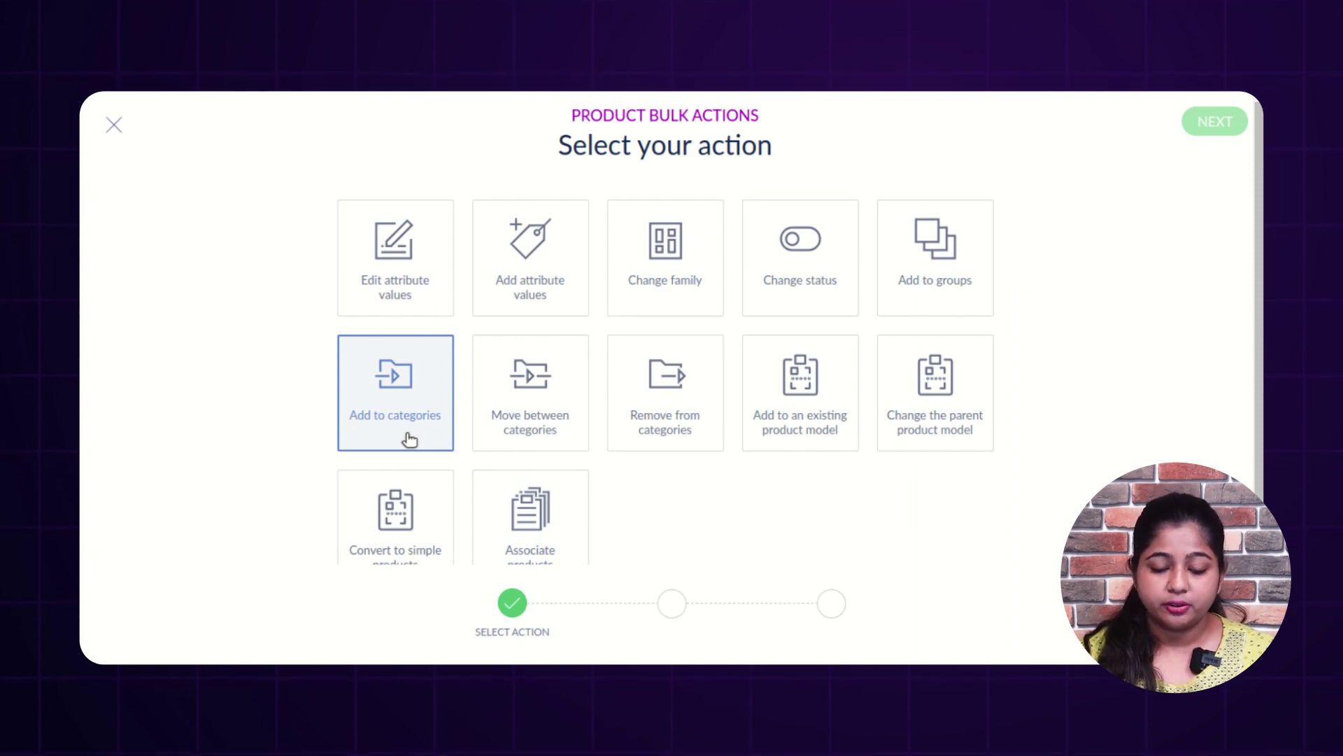
pyautogui.click(408, 433)
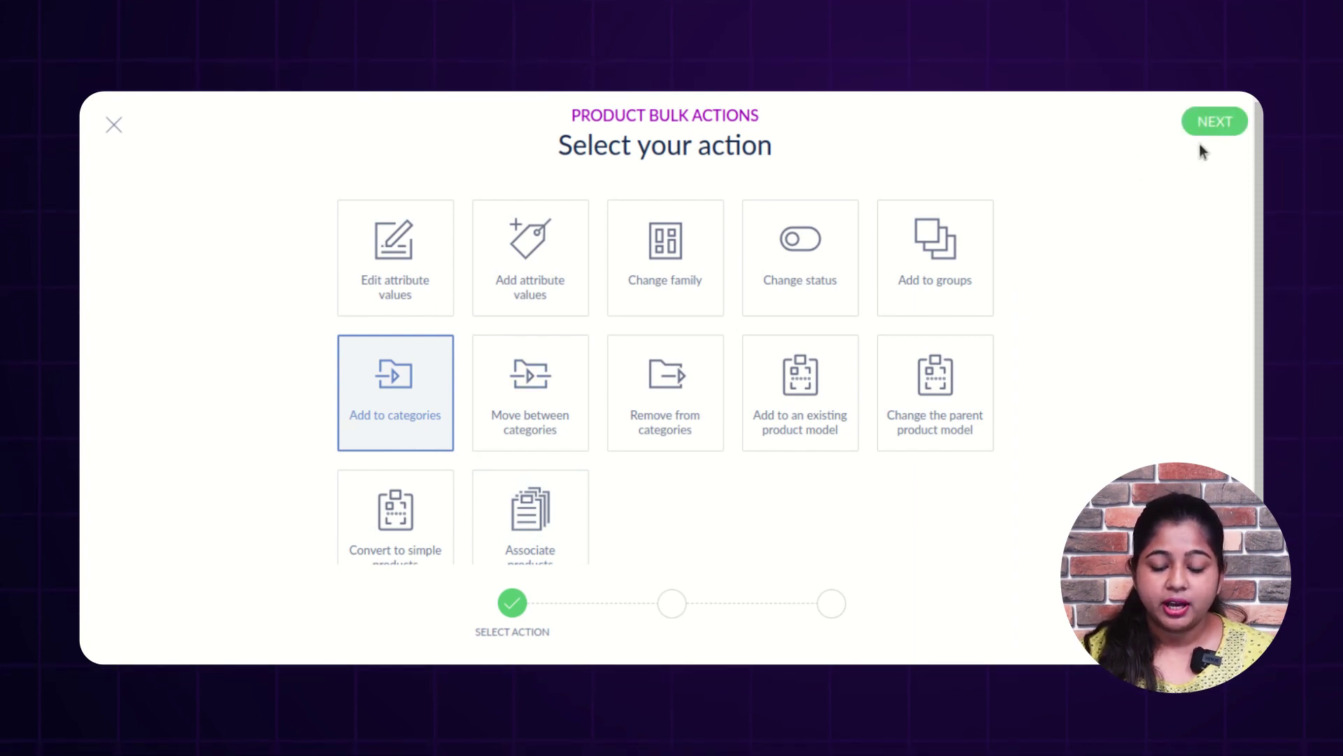
pyautogui.click(1214, 126)
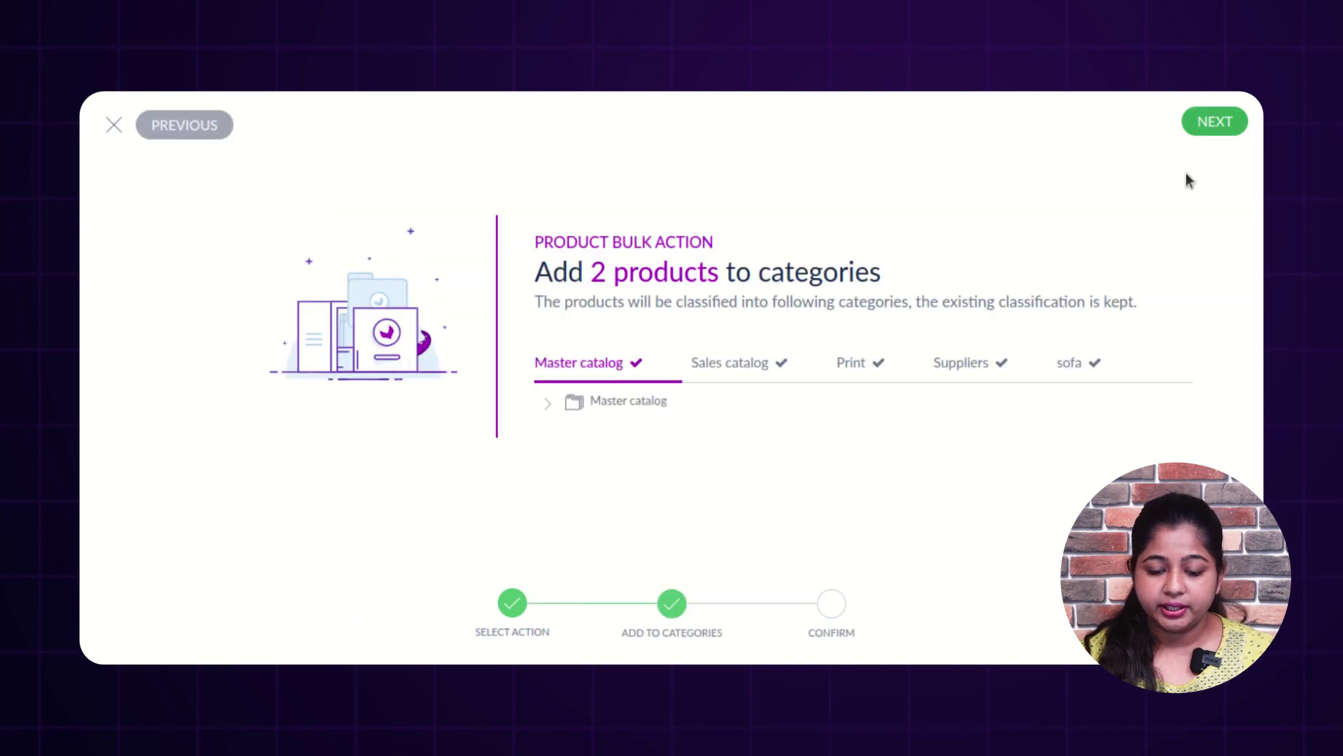
# - Tick Clothes, Office and Accessories in the Master catalog and confirm the category assignment
pyautogui.click(548, 405)
pyautogui.scroll(-3, 609, 427)
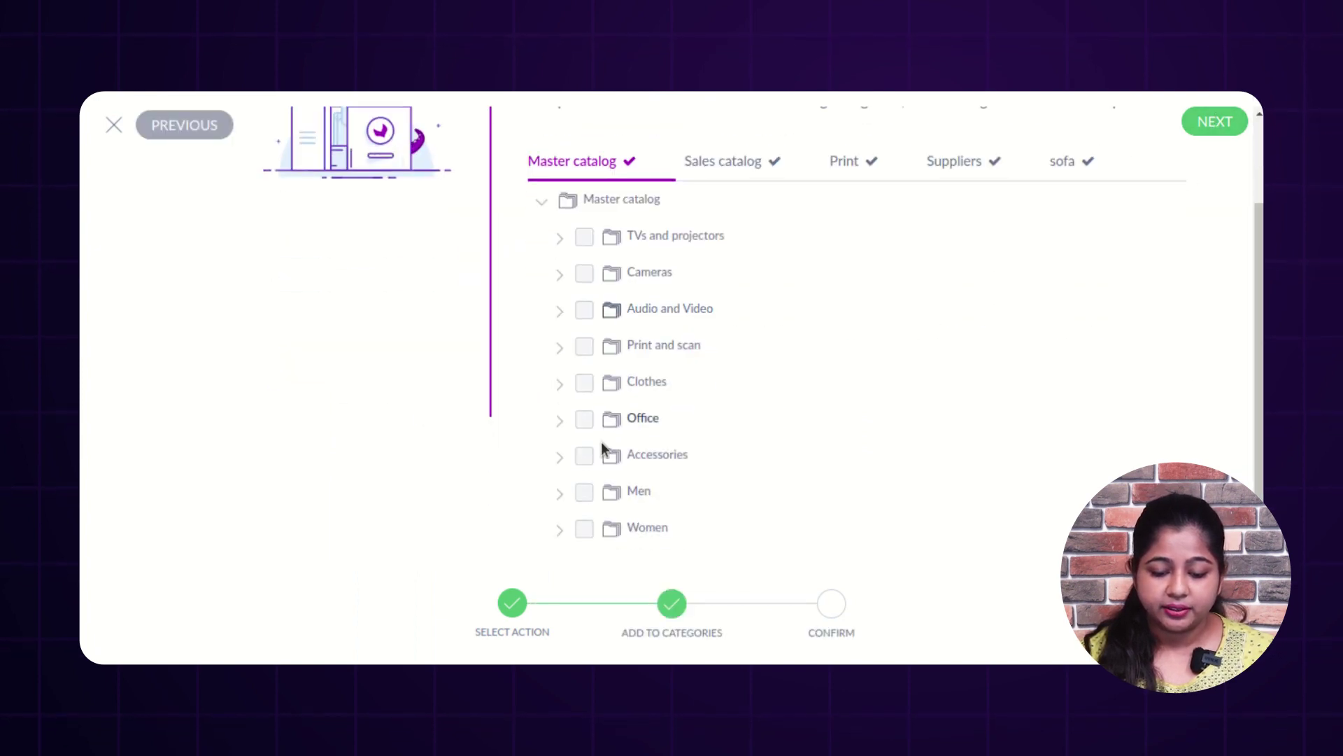
pyautogui.click(584, 383)
pyautogui.click(585, 419)
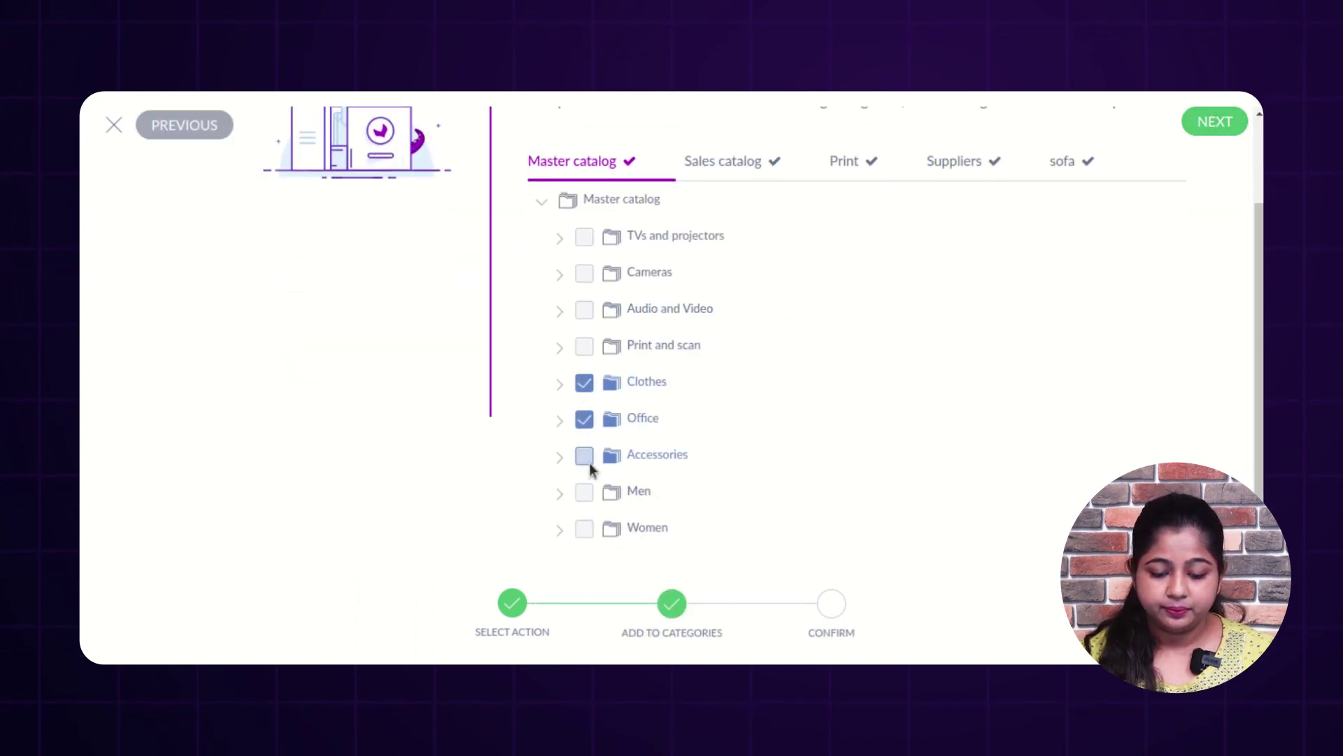
pyautogui.click(584, 455)
pyautogui.click(1210, 124)
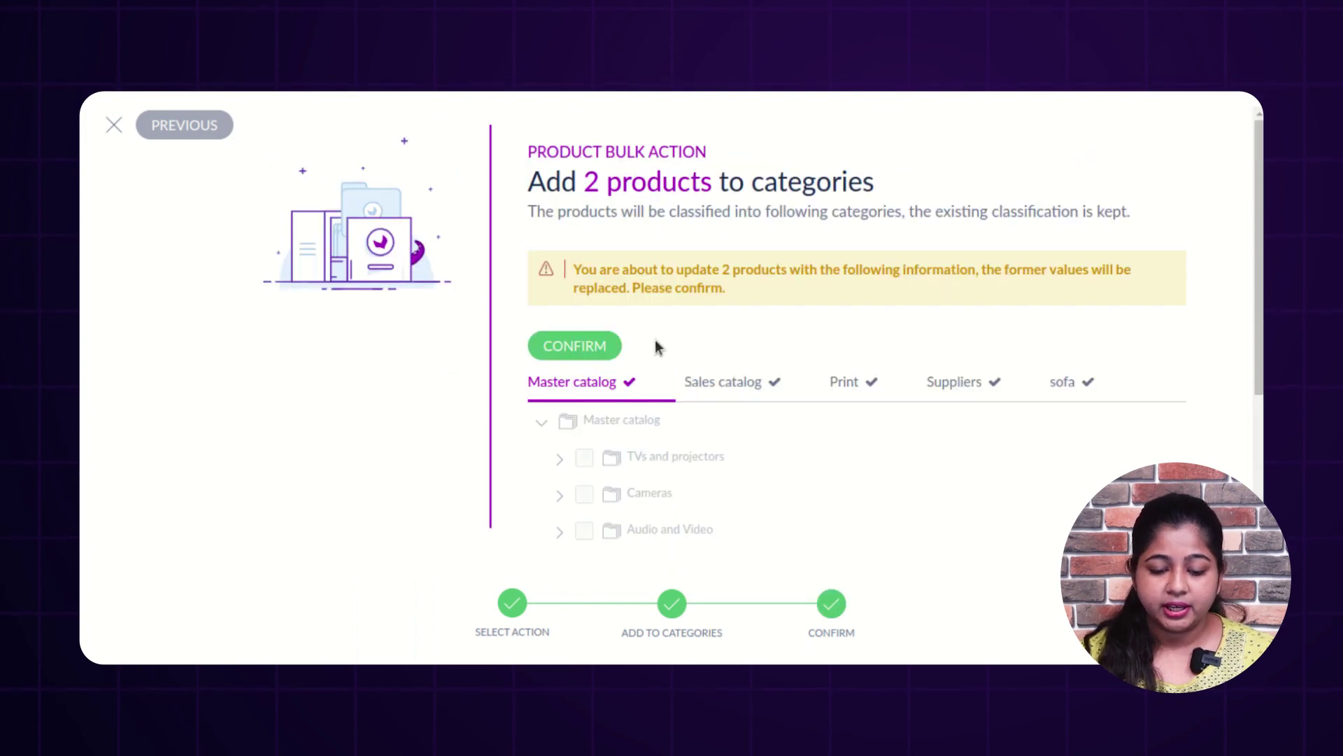
pyautogui.click(602, 347)
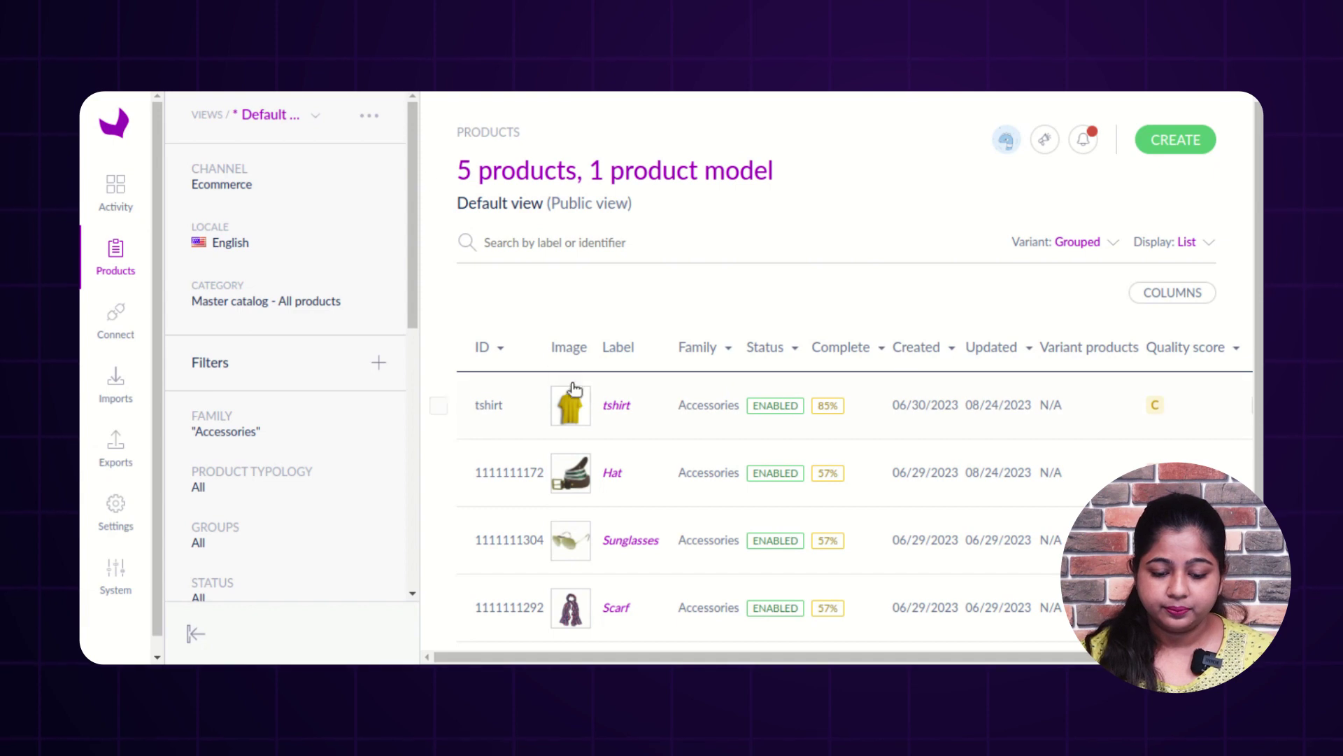
pyautogui.click(613, 407)
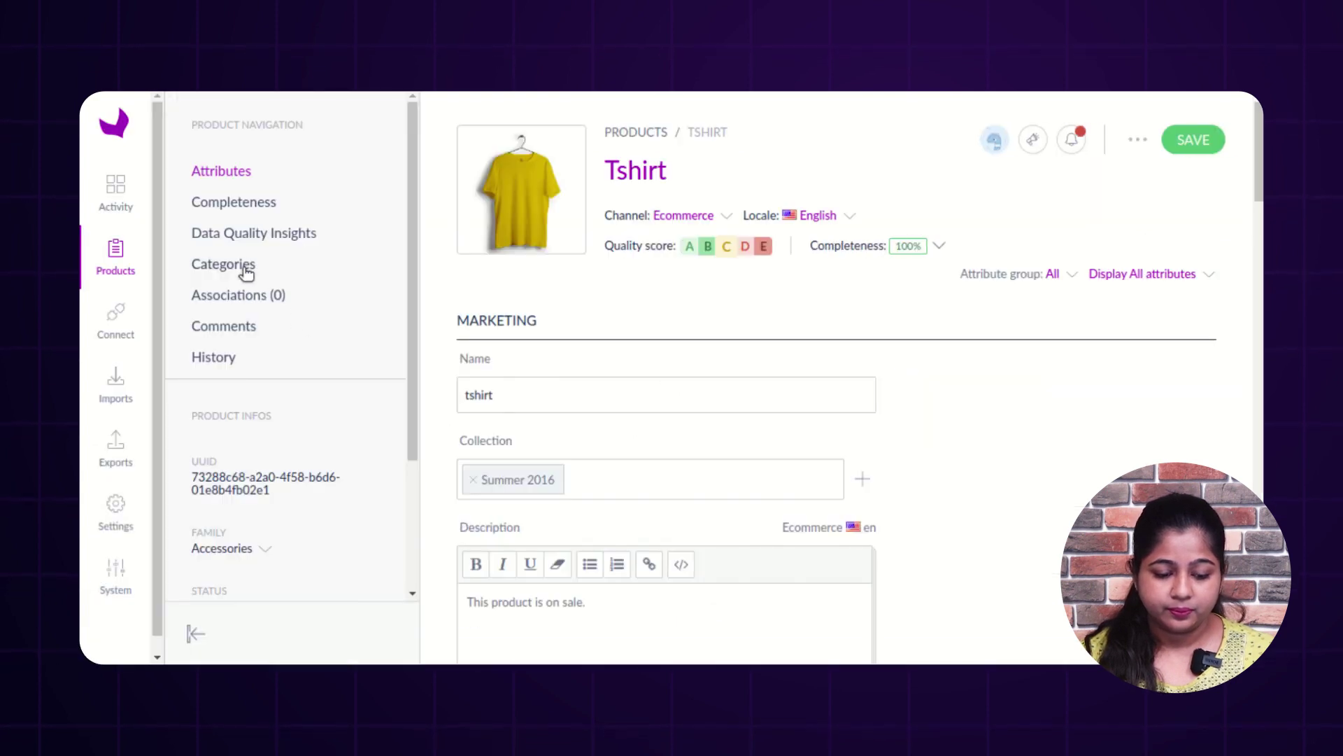
pyautogui.click(246, 264)
pyautogui.scroll(-8, 626, 475)
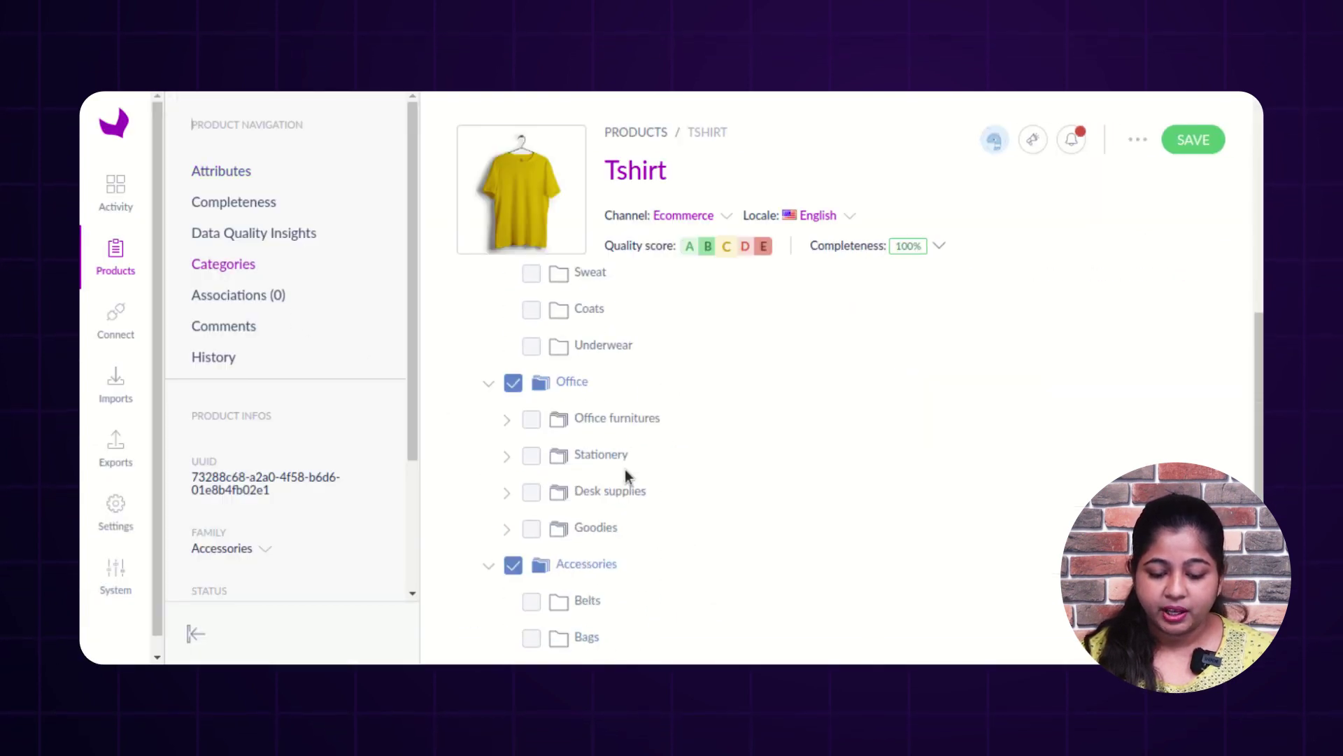
pyautogui.scroll(8, 645, 520)
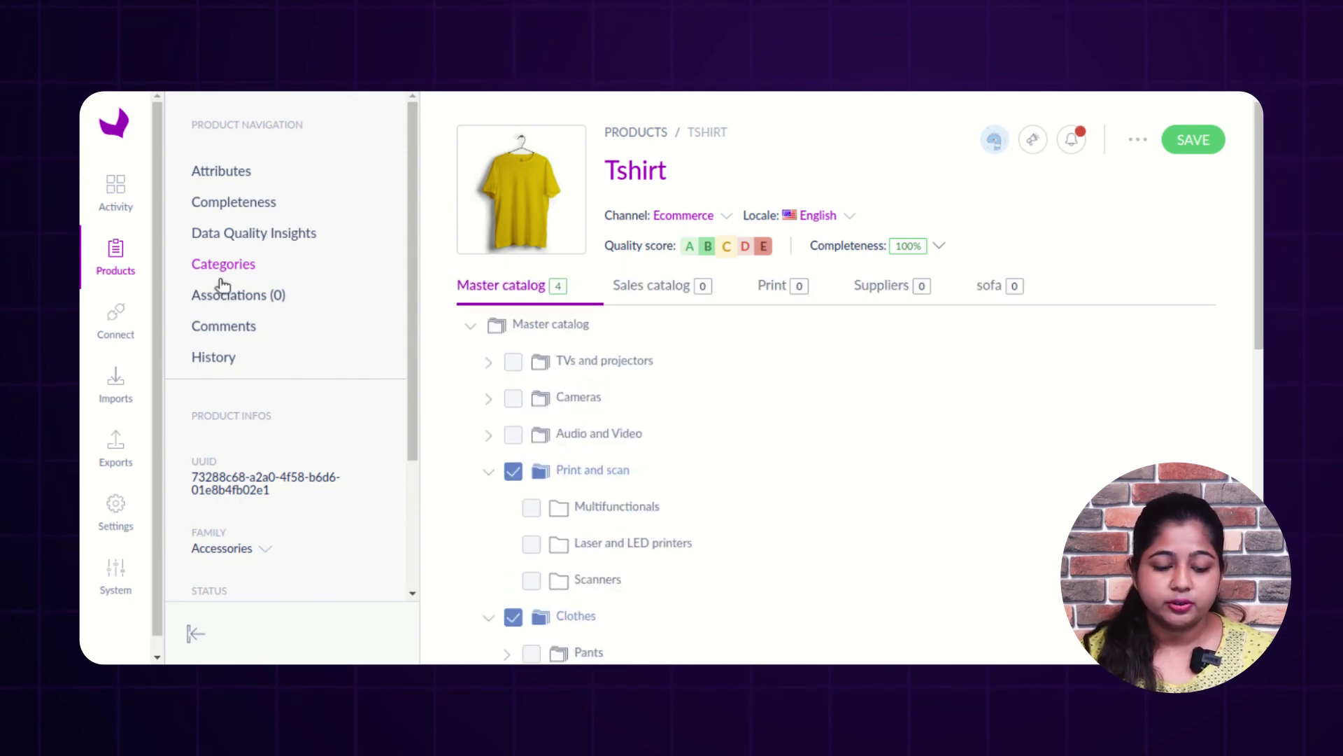
pyautogui.click(120, 270)
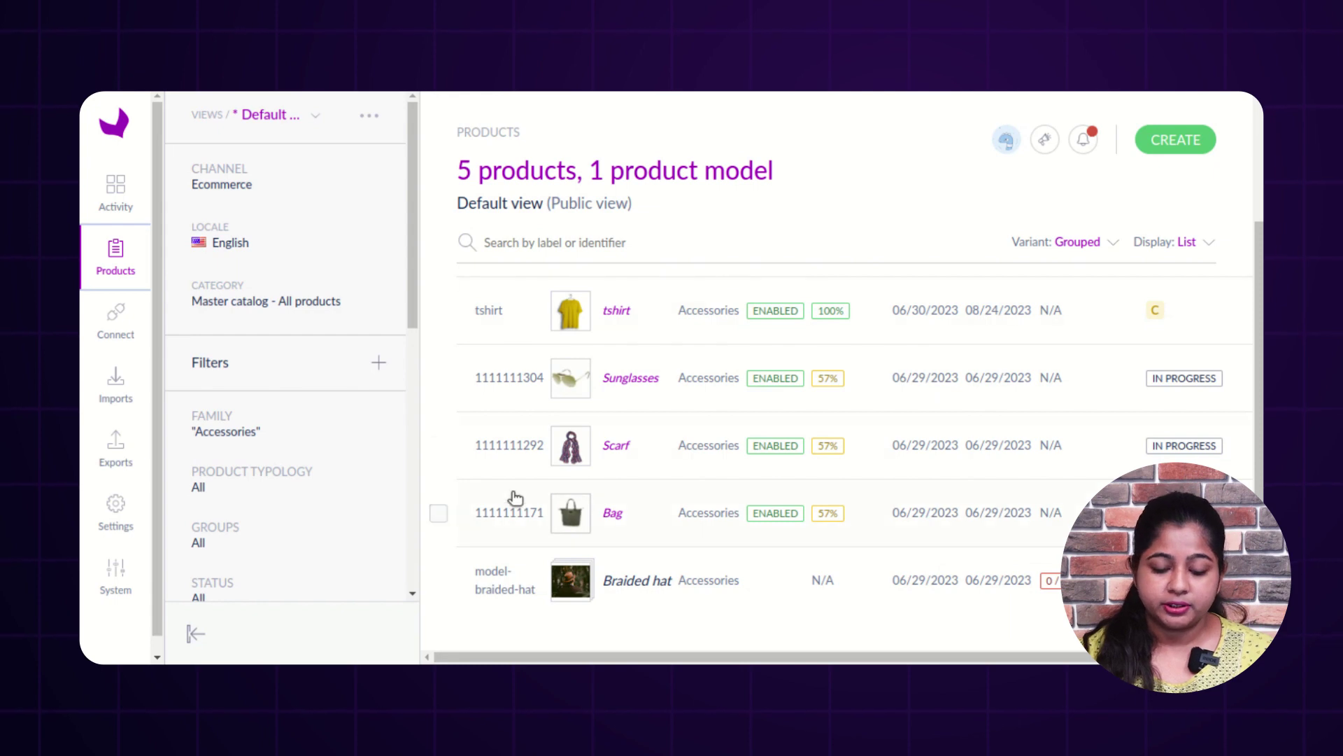
# - Run and confirm the Convert to simple products bulk action on the Braided hat product model
pyautogui.click(439, 585)
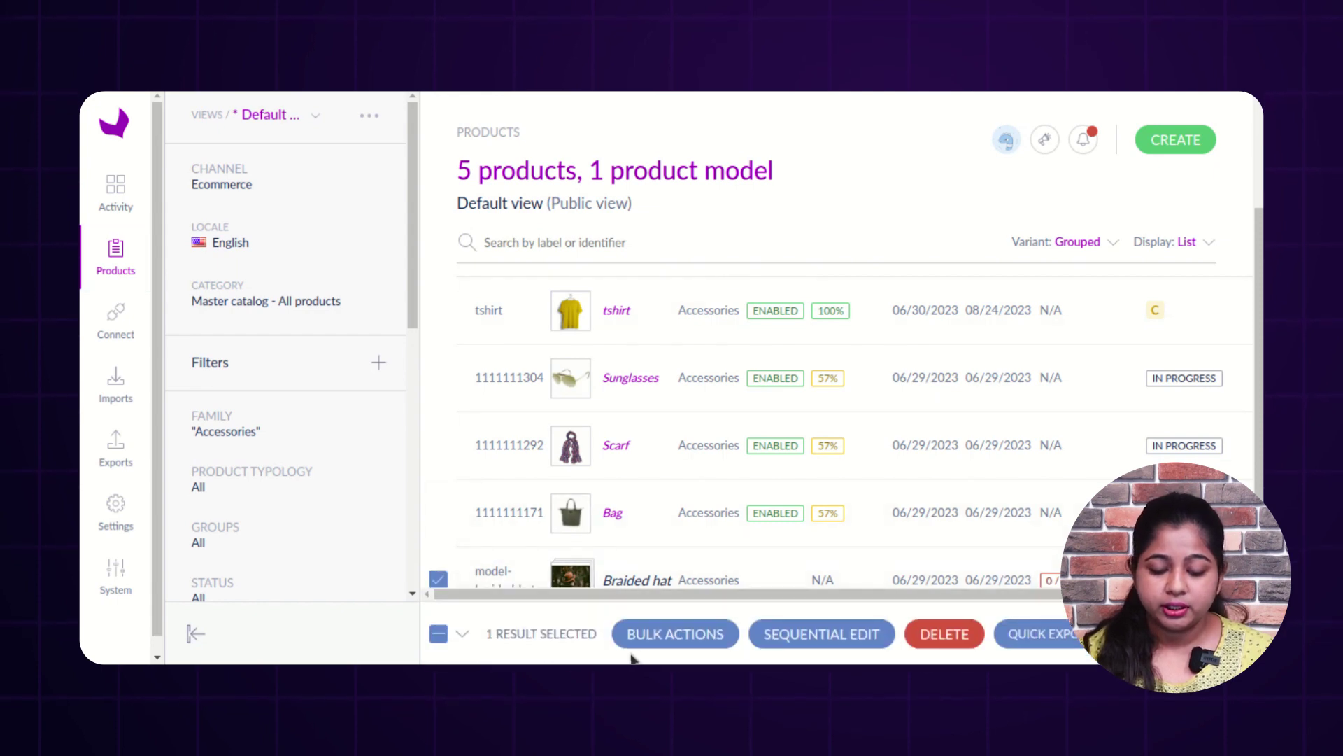
pyautogui.click(648, 645)
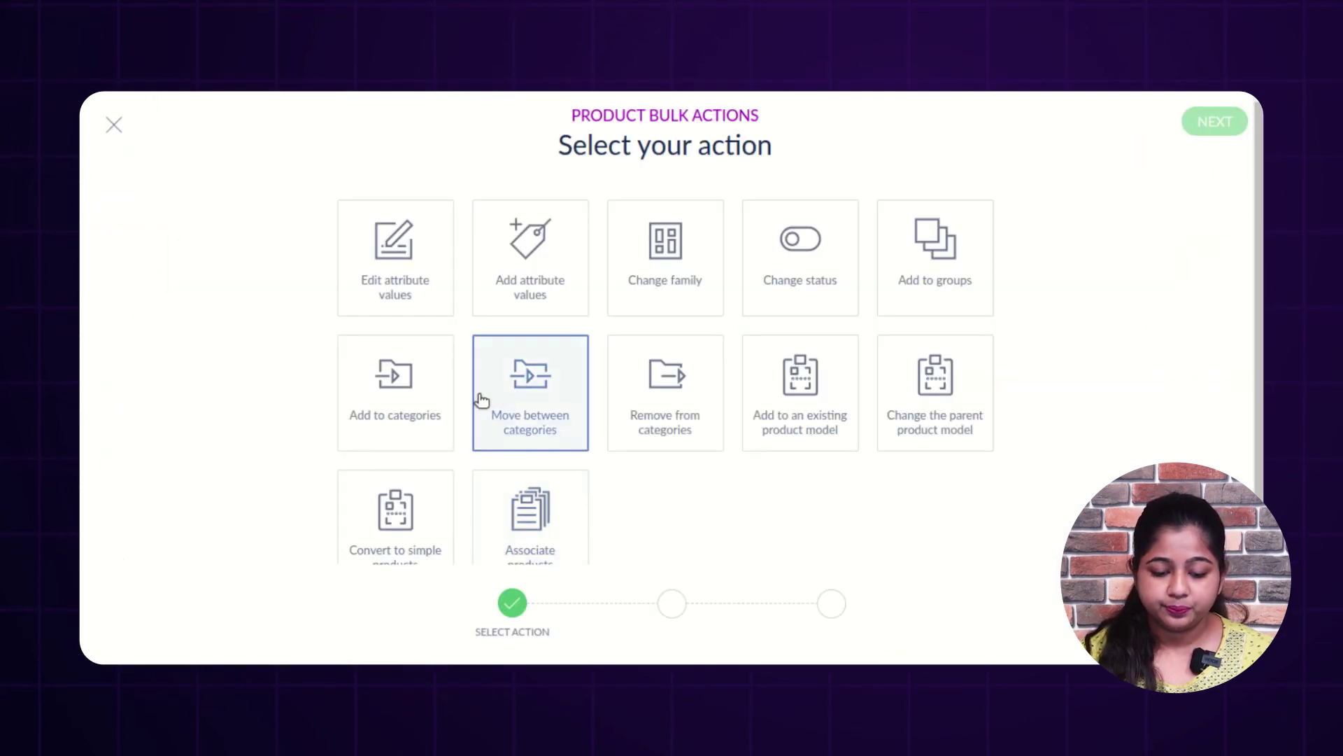
pyautogui.click(407, 507)
pyautogui.click(1215, 123)
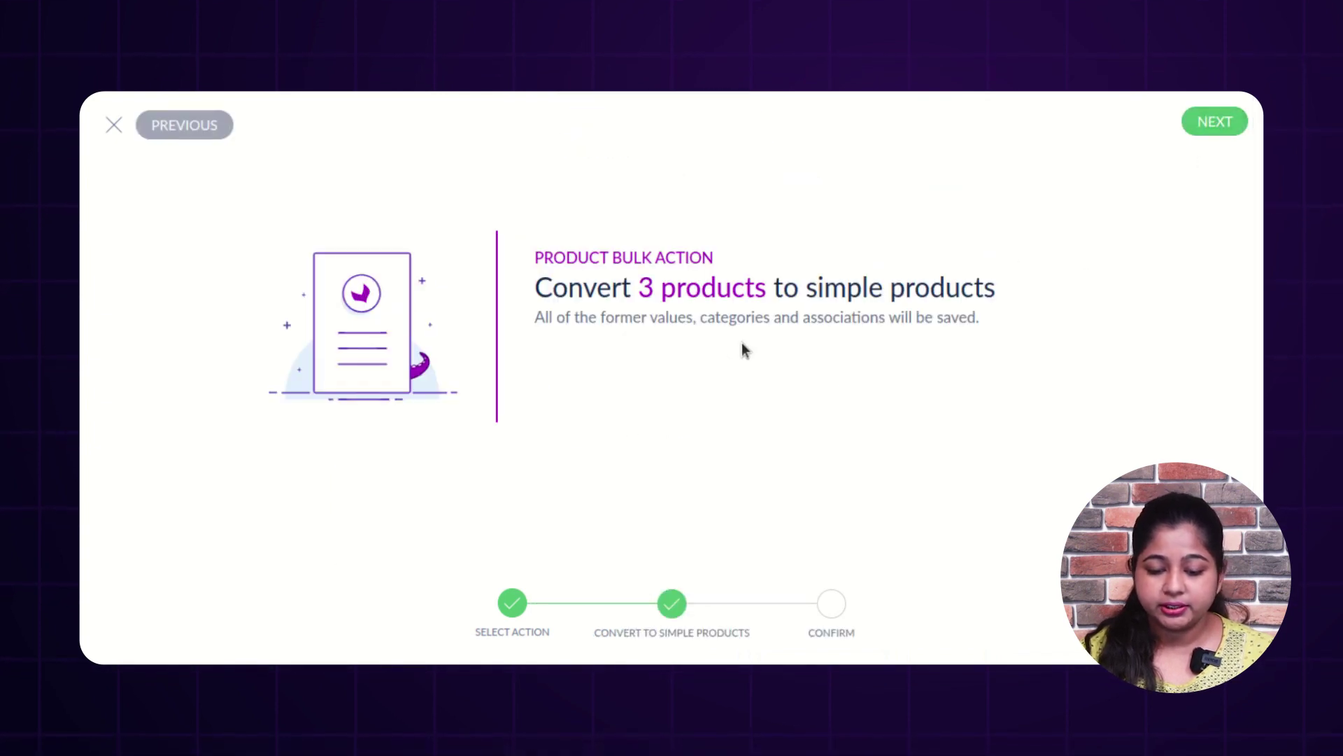
pyautogui.click(1198, 126)
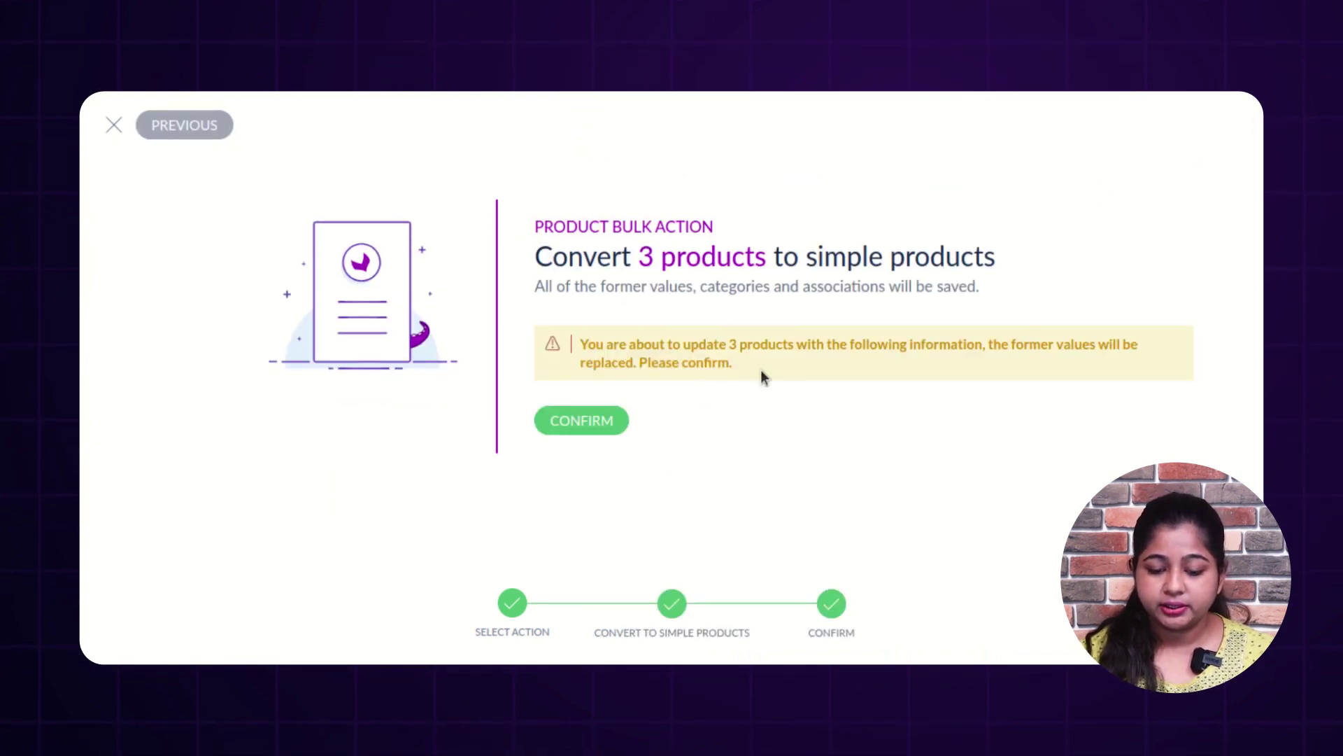
pyautogui.click(605, 427)
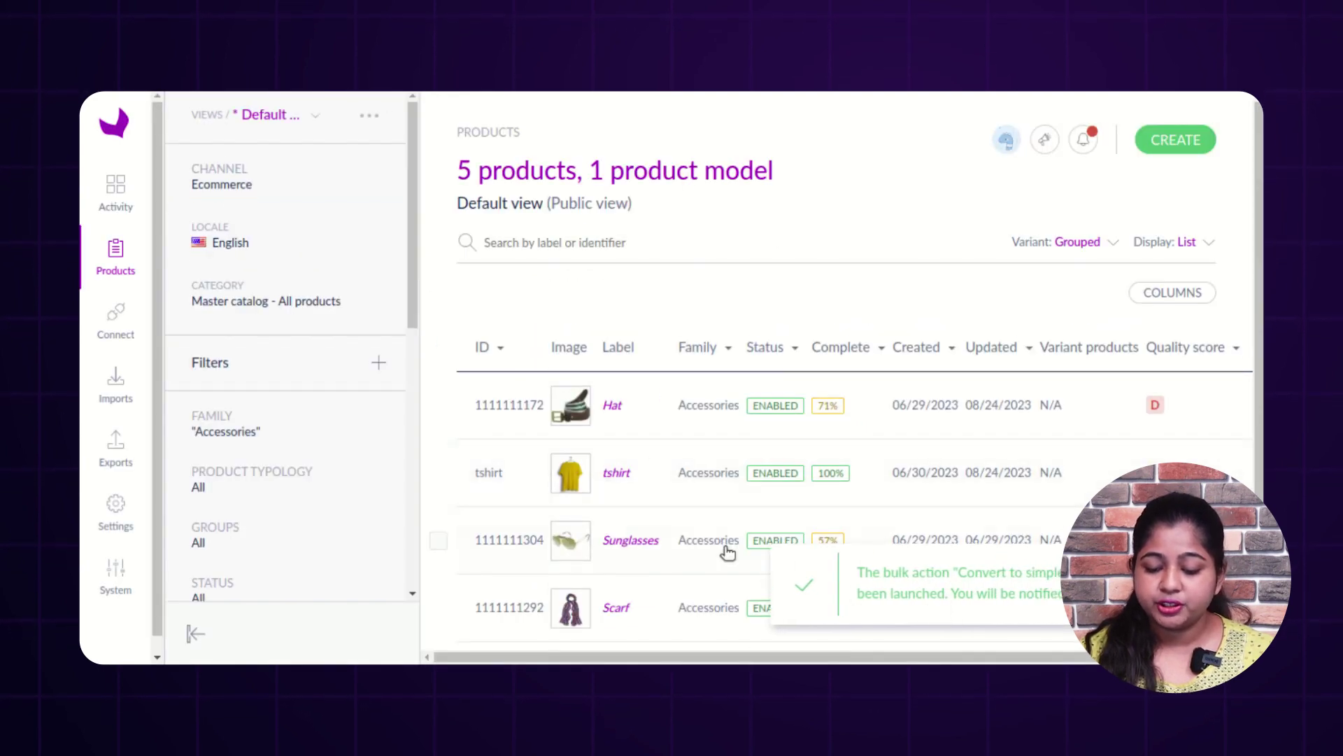
# - Reload the product grid with F5 to reveal the Braided hat m, s and xs products
pyautogui.scroll(-3, 644, 455)
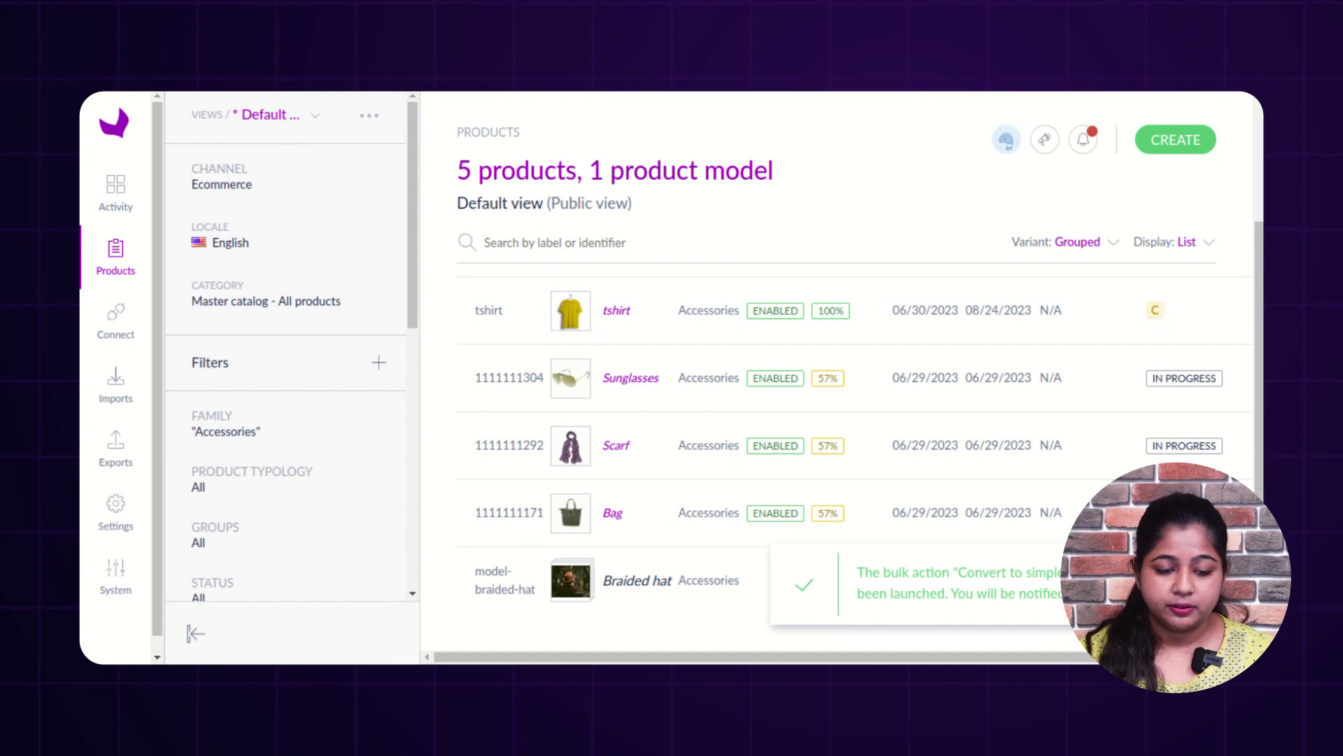
pyautogui.press('F5')
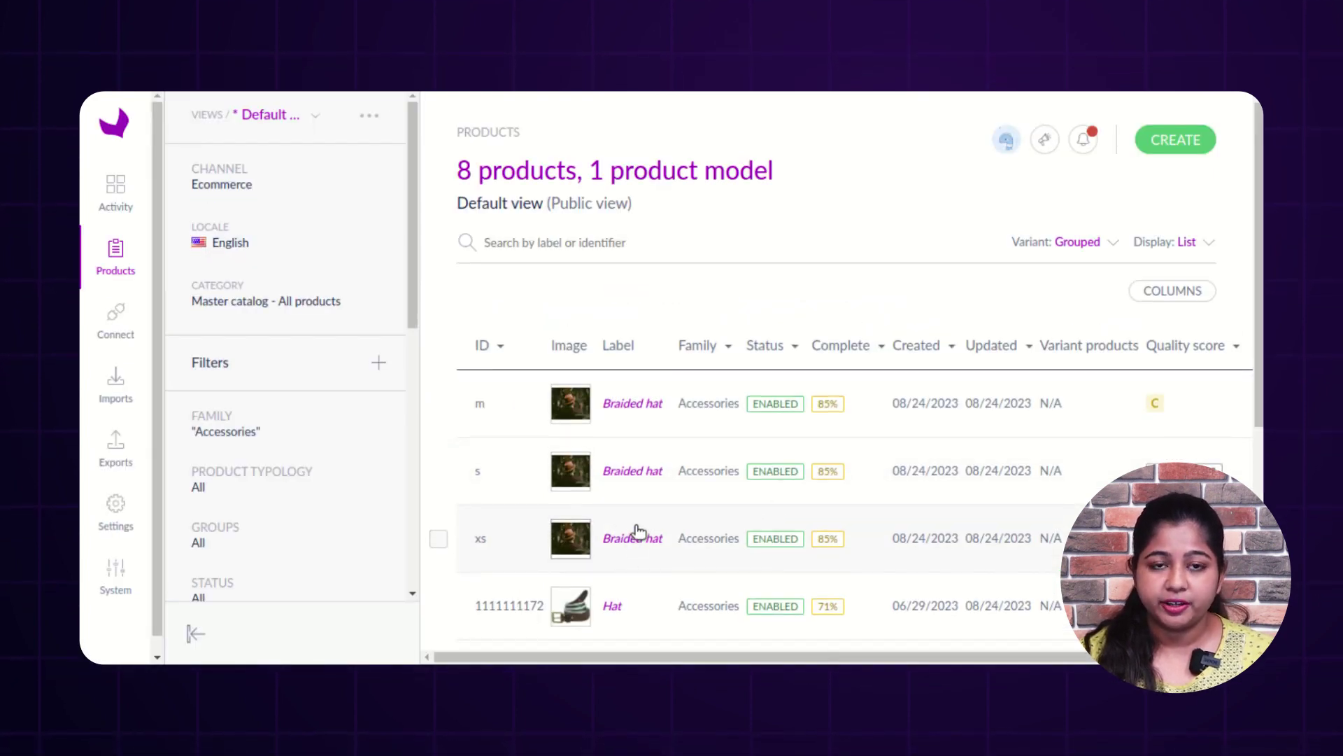
pyautogui.scroll(-3, 638, 525)
pyautogui.scroll(3, 633, 517)
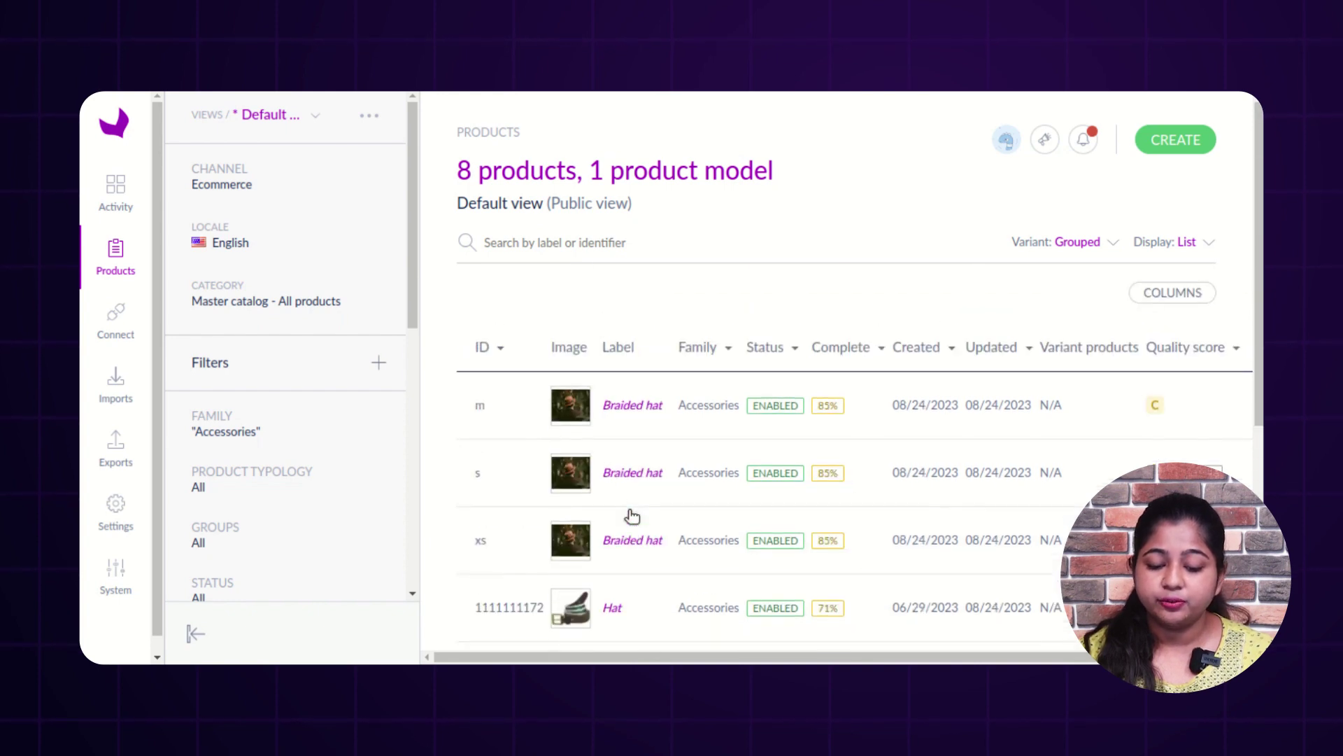